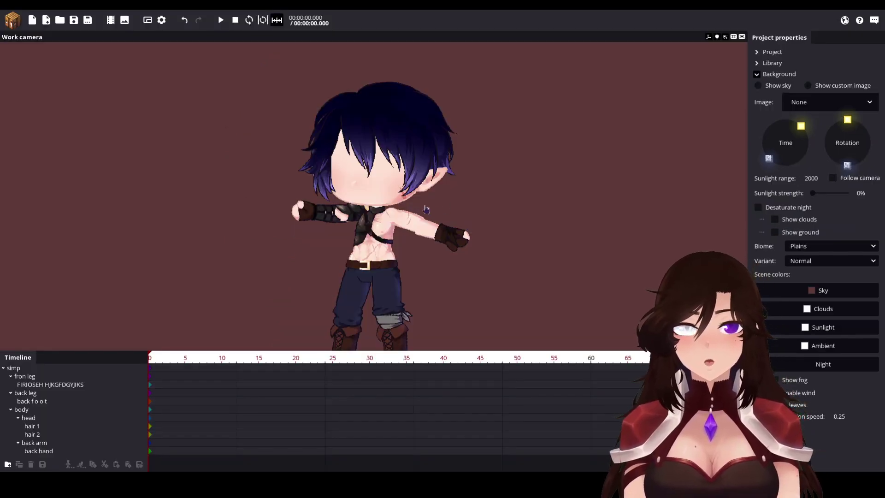
Create an item from the fdgfdgfgd image using the eyelash outline sprite
{"action": "left_click", "coordinate": [16, 26]}
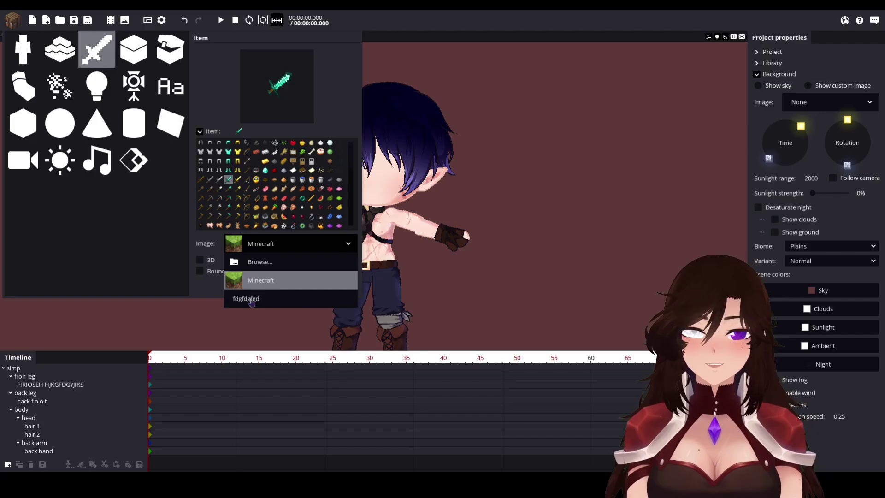
{"action": "left_click", "coordinate": [472, 470]}
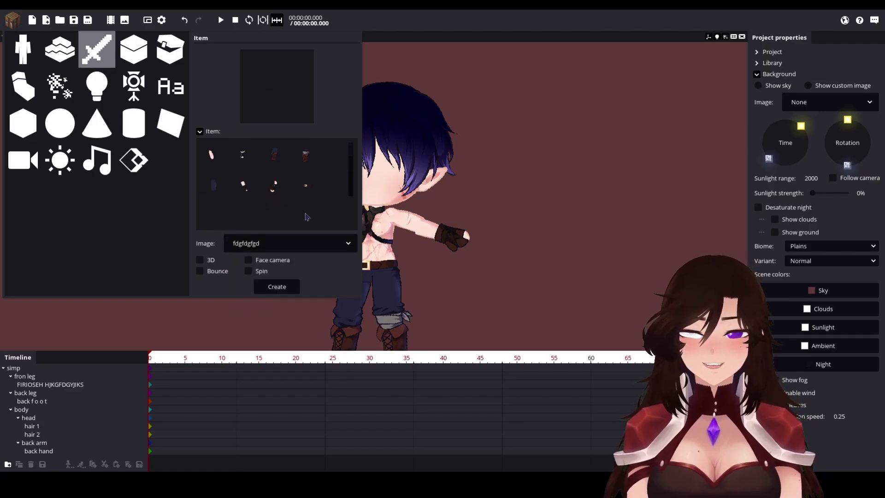
{"action": "scroll", "coordinate": [352, 173], "scroll_direction": "down", "scroll_amount": 1}
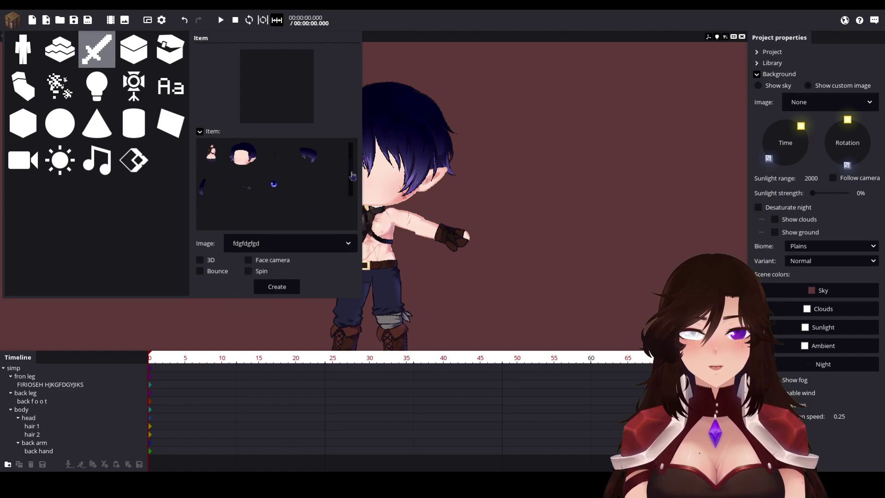
{"action": "left_click_drag", "start_coordinate": [280, 101], "coordinate": [297, 94]}
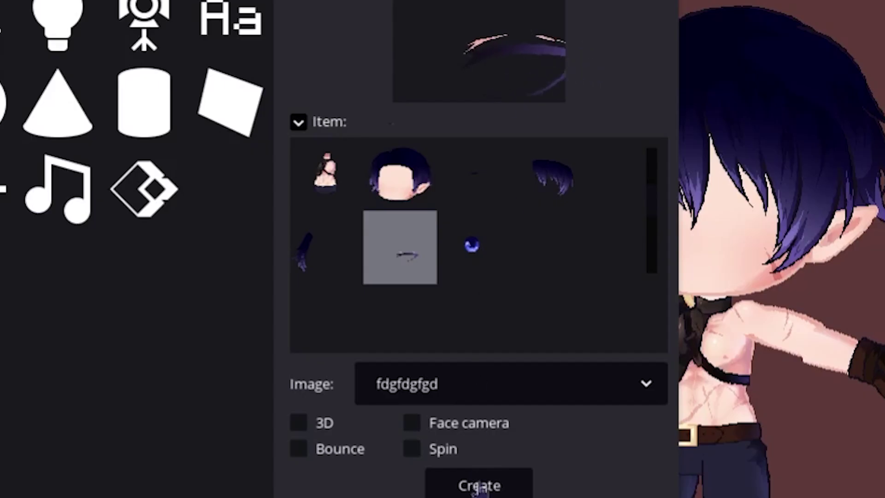
{"action": "left_click", "coordinate": [479, 486]}
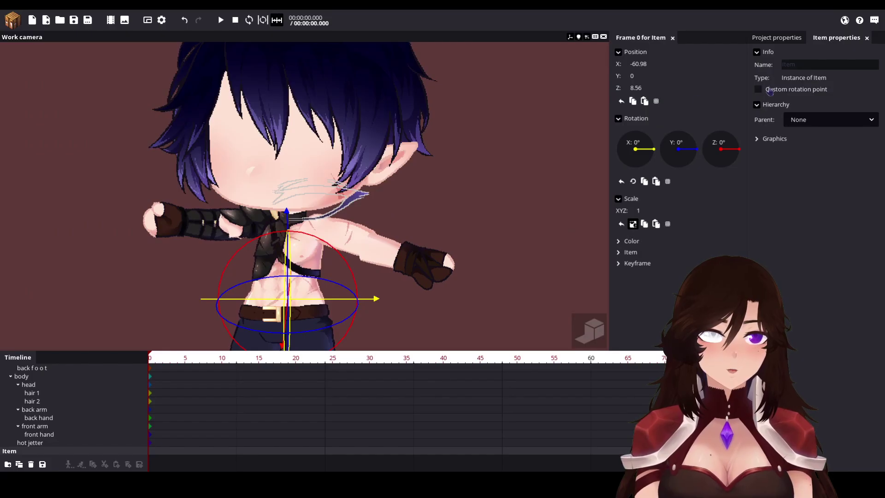
Enable a custom rotation point for the eyelash item and set it to X 9.52, Y 5.43
{"action": "left_click", "coordinate": [771, 92]}
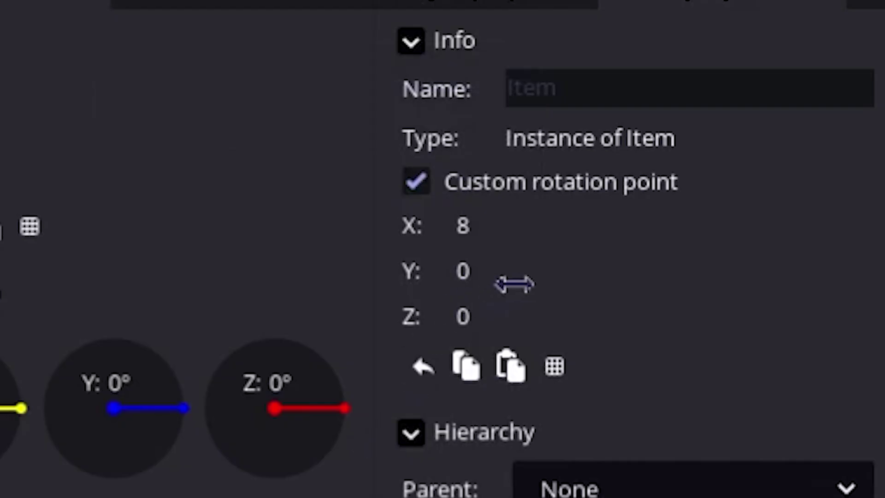
{"action": "left_click_drag", "start_coordinate": [514, 283], "coordinate": [731, 304]}
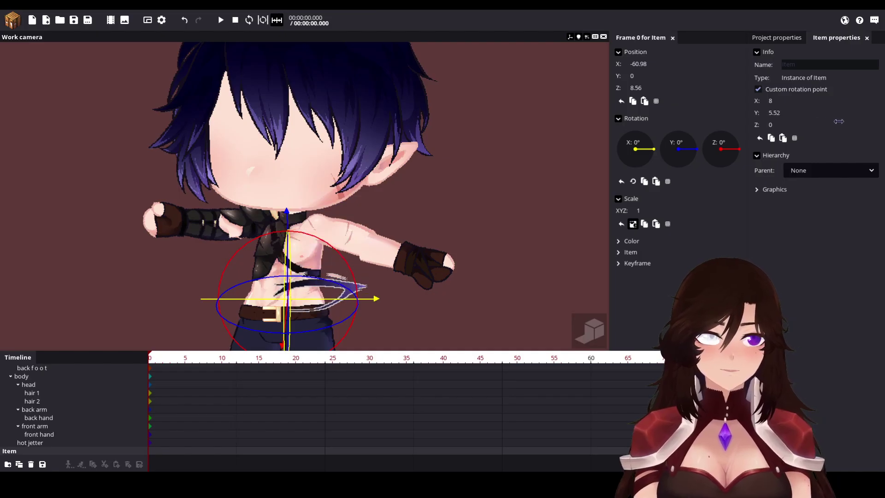
{"action": "left_click_drag", "start_coordinate": [803, 100], "coordinate": [802, 101]}
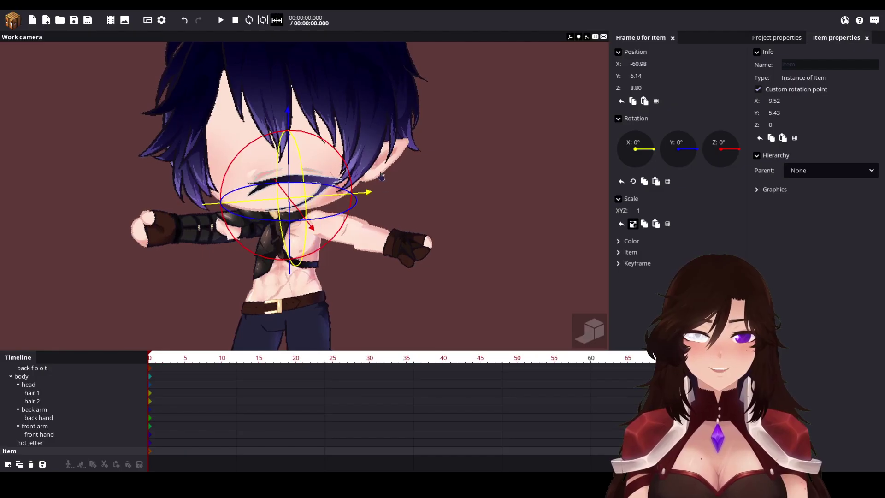
Name the eyelash item "eye" and parent it to the head in the timeline
{"action": "scroll", "coordinate": [382, 176], "scroll_direction": "up", "scroll_amount": 5}
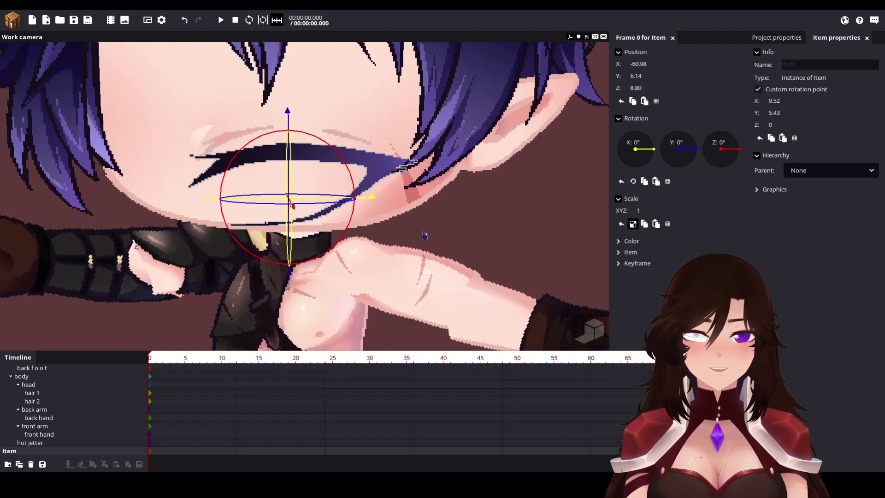
{"action": "scroll", "coordinate": [425, 235], "scroll_direction": "down", "scroll_amount": 2}
{"action": "scroll", "coordinate": [425, 235], "scroll_direction": "up", "scroll_amount": 3}
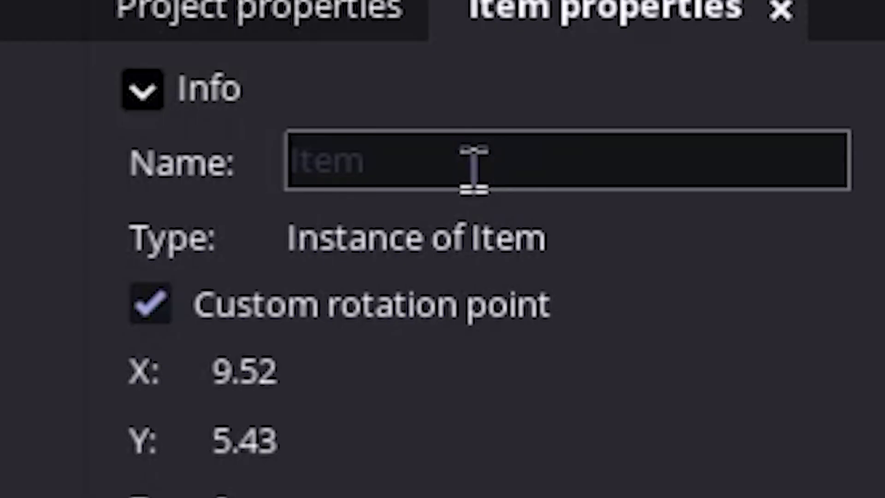
{"action": "type", "text": "eye"}
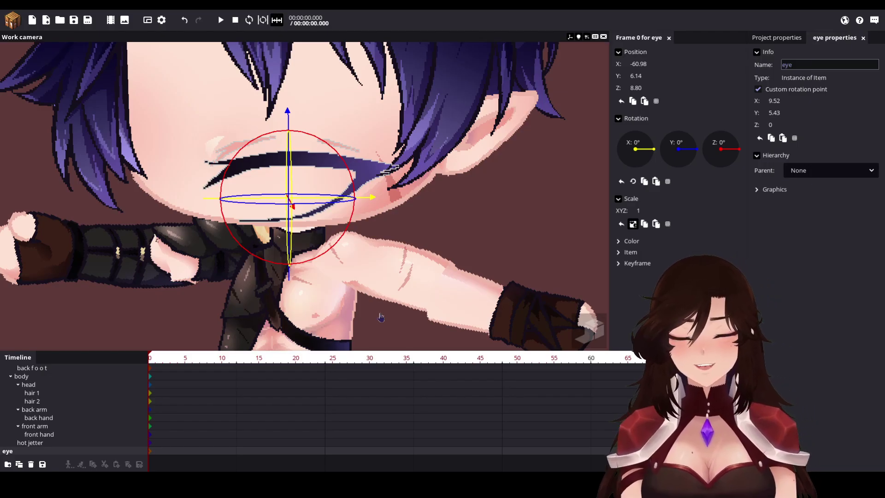
{"action": "left_click", "coordinate": [10, 452]}
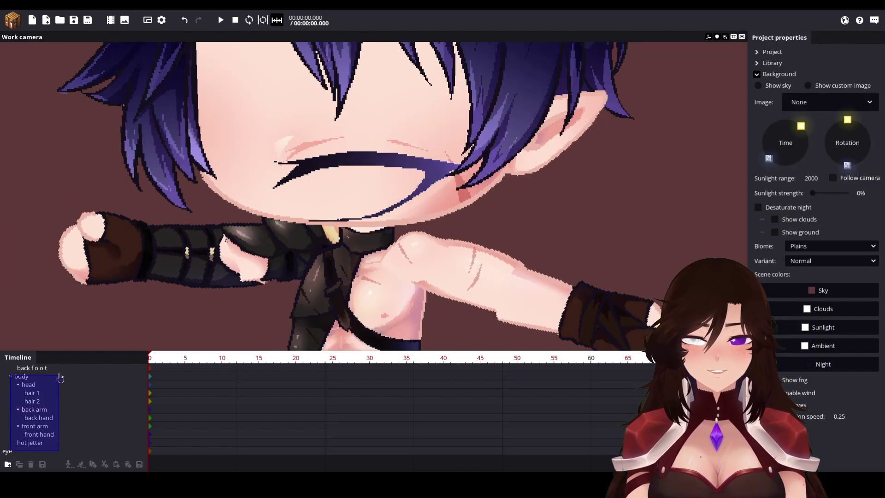
{"action": "left_click", "coordinate": [7, 452]}
{"action": "left_click_drag", "start_coordinate": [7, 452], "coordinate": [74, 396]}
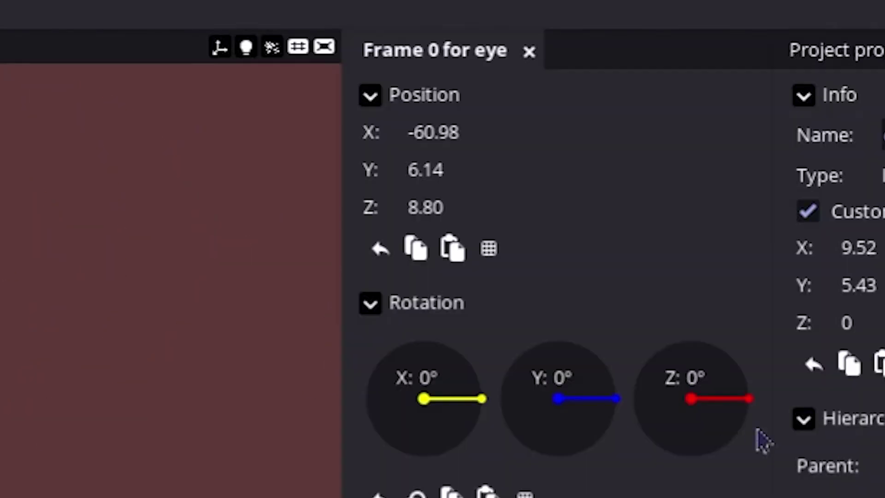
Reset the eye outline's position and move it up onto the face beside the front hair
{"action": "left_click", "coordinate": [473, 137]}
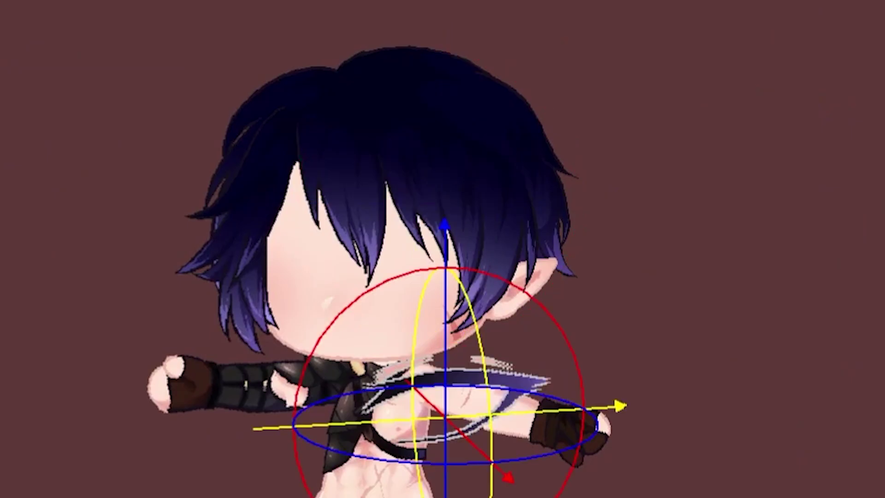
{"action": "scroll", "coordinate": [432, 406], "scroll_direction": "up", "scroll_amount": 3}
{"action": "left_click_drag", "start_coordinate": [493, 462], "coordinate": [455, 405]}
{"action": "left_click_drag", "start_coordinate": [421, 276], "coordinate": [537, 243]}
{"action": "scroll", "coordinate": [551, 200], "scroll_direction": "up", "scroll_amount": 3}
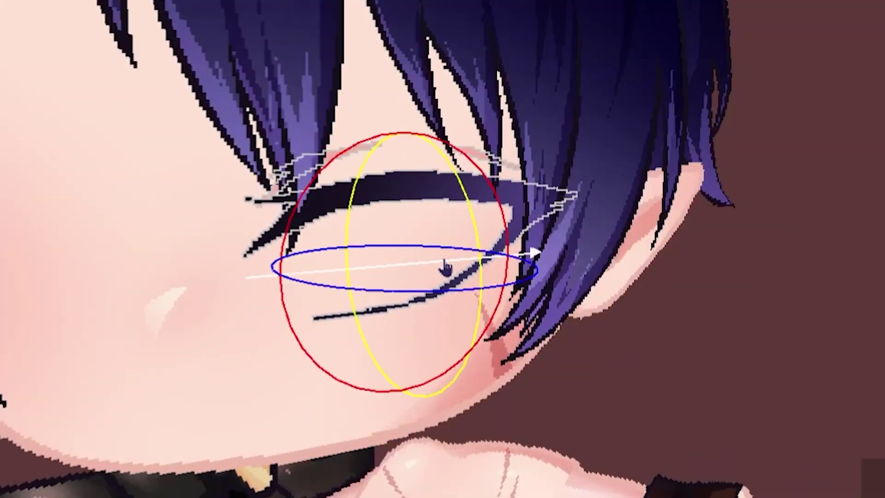
{"action": "middle_click_drag", "start_coordinate": [538, 243], "coordinate": [567, 243]}
{"action": "middle_click_drag", "start_coordinate": [567, 175], "coordinate": [470, 172]}
{"action": "left_click_drag", "start_coordinate": [575, 276], "coordinate": [585, 277]}
Adjust the eye outline's depth so that it sits just in front of the face
{"action": "middle_click_drag", "start_coordinate": [585, 277], "coordinate": [516, 286]}
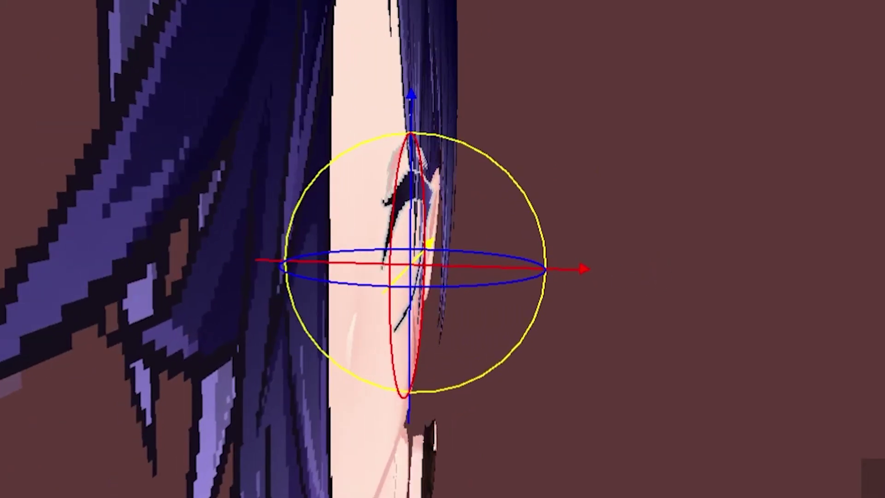
{"action": "scroll", "coordinate": [615, 273], "scroll_direction": "up", "scroll_amount": 4}
{"action": "scroll", "coordinate": [577, 280], "scroll_direction": "down", "scroll_amount": 2}
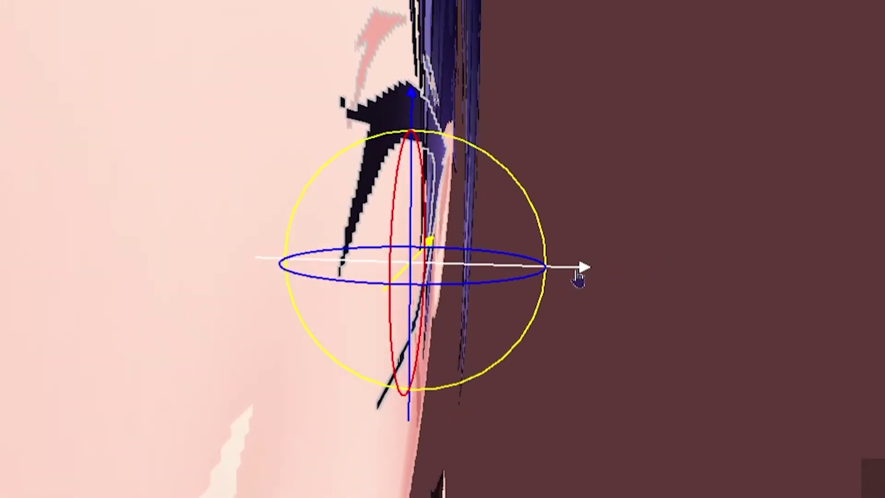
{"action": "left_click_drag", "start_coordinate": [576, 272], "coordinate": [580, 273]}
{"action": "middle_click_drag", "start_coordinate": [671, 274], "coordinate": [554, 275]}
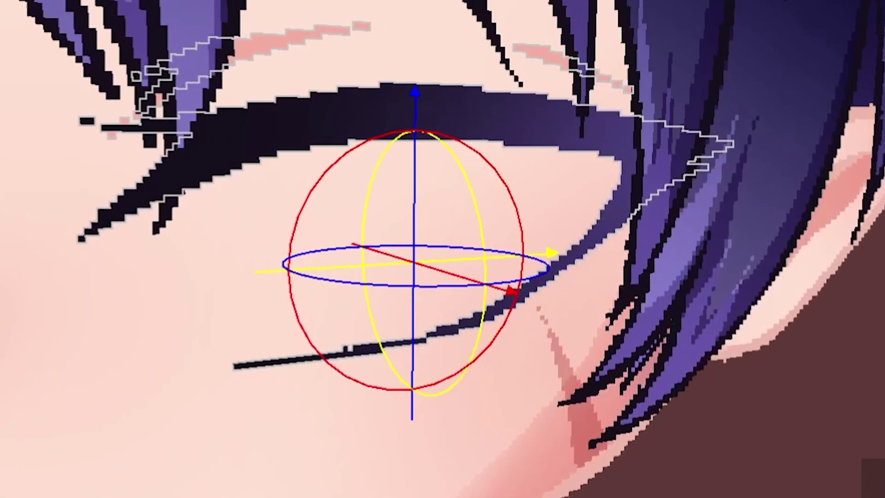
{"action": "middle_click_drag", "start_coordinate": [435, 188], "coordinate": [603, 229]}
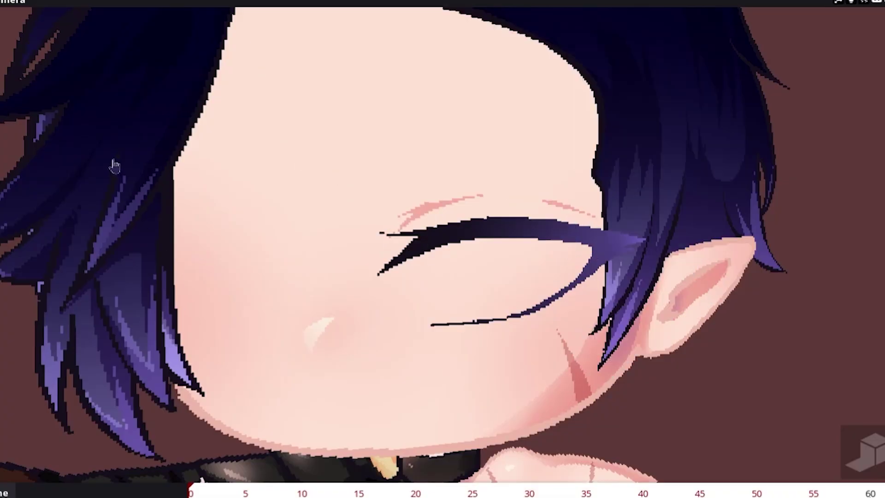
Hide the remaining side hair and fine-tune the eye outline's height and sideways position on the face
{"action": "left_click", "coordinate": [114, 166]}
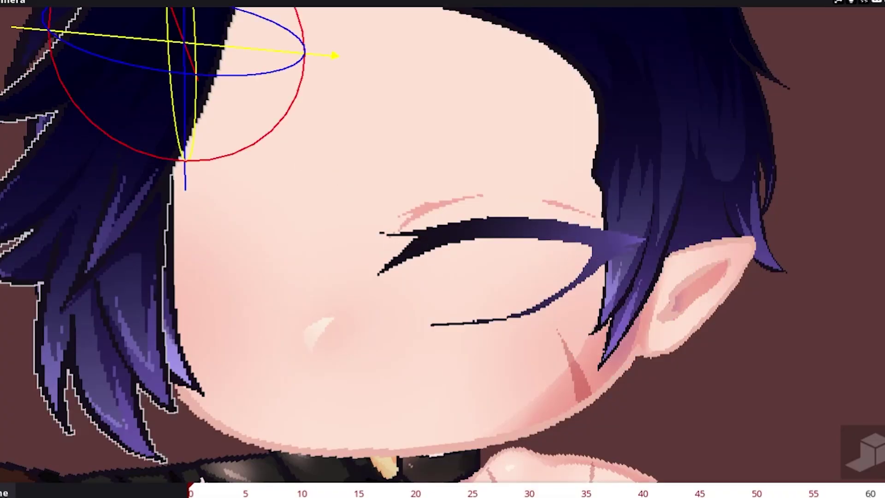
{"action": "left_click", "coordinate": [496, 284]}
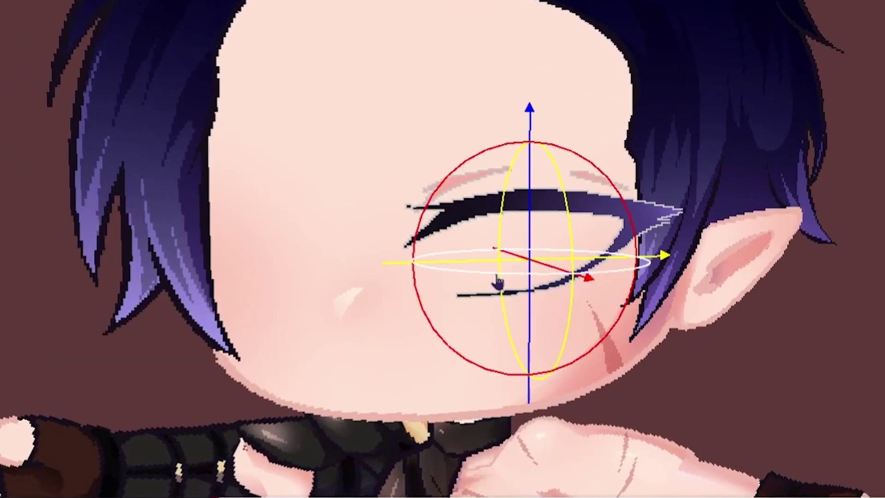
{"action": "left_click_drag", "start_coordinate": [530, 175], "coordinate": [530, 165]}
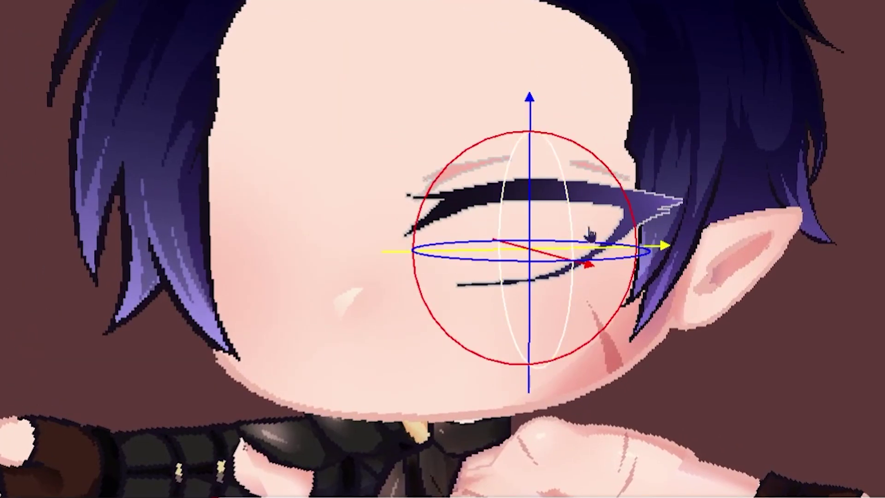
{"action": "mouse_move", "coordinate": [665, 245]}
{"action": "left_mouse_down"}
{"action": "mouse_move", "coordinate": [684, 246]}
{"action": "mouse_move", "coordinate": [676, 245]}
{"action": "left_mouse_up"}
{"action": "scroll", "coordinate": [676, 245], "scroll_direction": "down", "scroll_amount": 3}
{"action": "scroll", "coordinate": [737, 138], "scroll_direction": "up", "scroll_amount": 3}
{"action": "left_click_drag", "start_coordinate": [608, 115], "coordinate": [608, 111]}
{"action": "scroll", "coordinate": [645, 134], "scroll_direction": "down", "scroll_amount": 5}
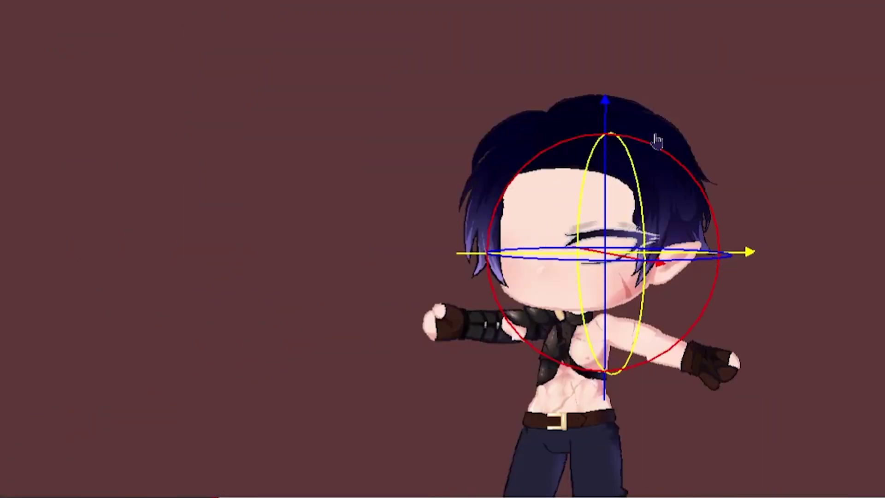
{"action": "scroll", "coordinate": [655, 135], "scroll_direction": "up", "scroll_amount": 5}
{"action": "left_click_drag", "start_coordinate": [744, 254], "coordinate": [750, 253]}
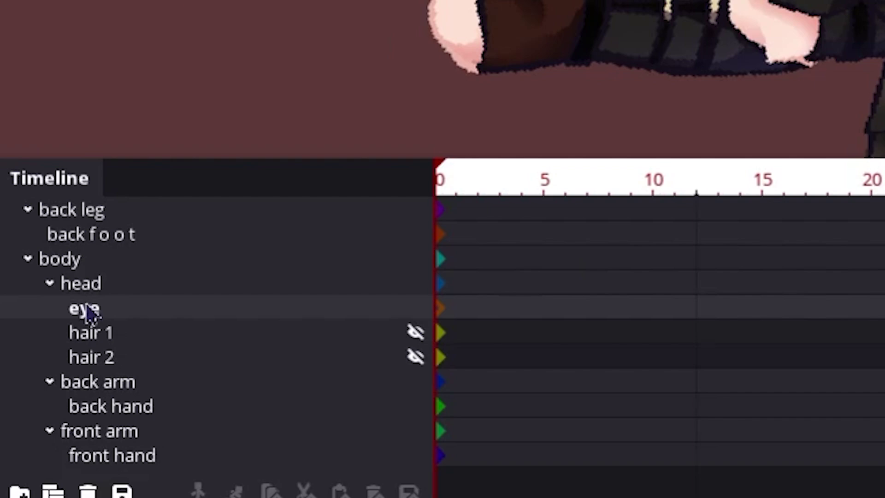
Duplicate the eye item and place the copy directly below the original under the head
{"action": "left_click", "coordinate": [53, 489]}
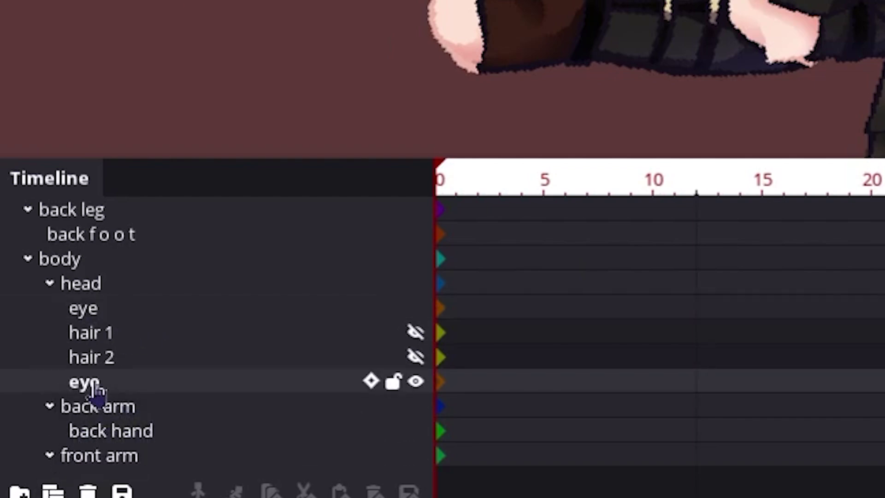
{"action": "left_click_drag", "start_coordinate": [93, 388], "coordinate": [132, 350]}
{"action": "left_click_drag", "start_coordinate": [98, 395], "coordinate": [134, 341]}
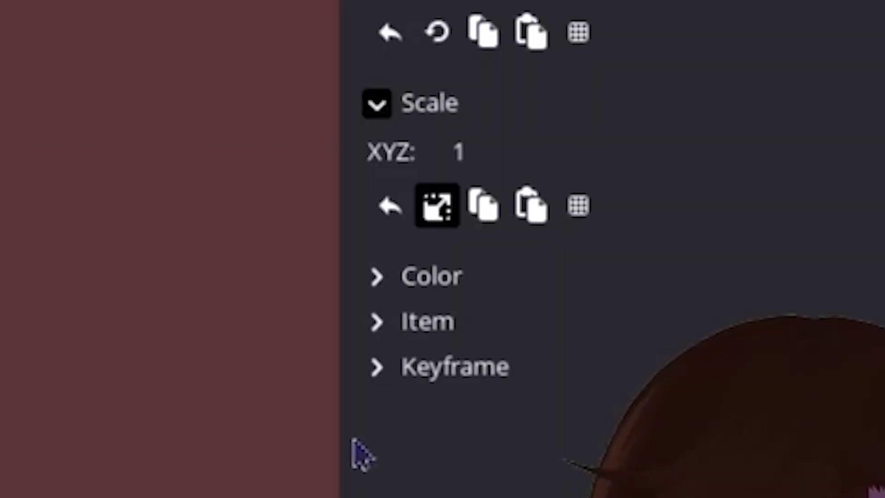
Enable a custom item slot for the duplicated eye and choose the eye white sprite in slot 19
{"action": "left_click", "coordinate": [390, 320]}
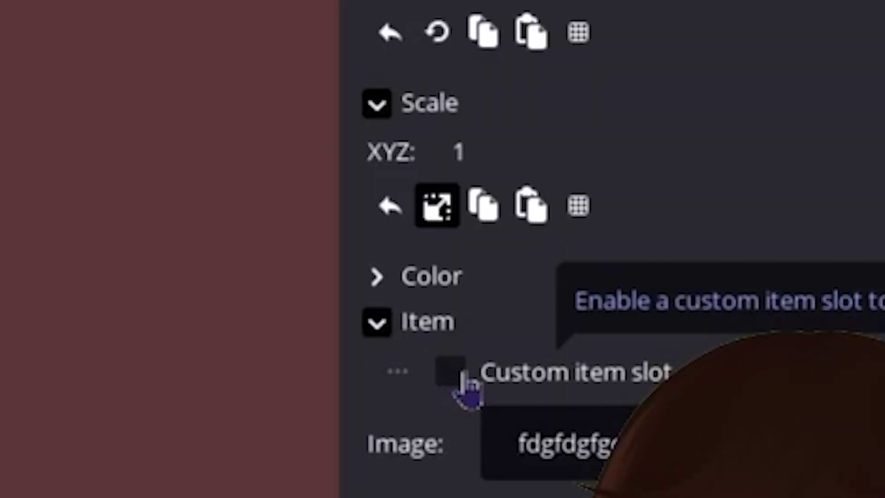
{"action": "left_click", "coordinate": [452, 373]}
{"action": "scroll", "coordinate": [565, 389], "scroll_direction": "down", "scroll_amount": 2}
{"action": "scroll", "coordinate": [820, 318], "scroll_direction": "down", "scroll_amount": 5}
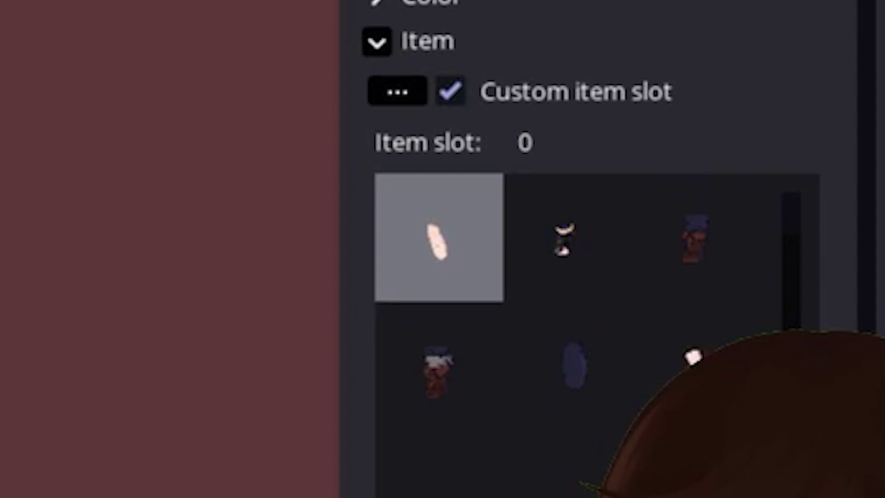
{"action": "left_click", "coordinate": [591, 214]}
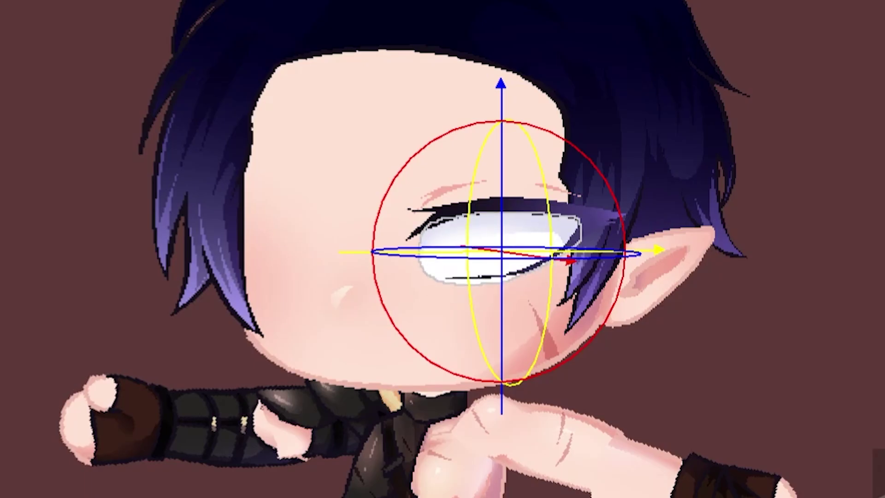
Move the eye white behind the eyelash outline and up so that it fits inside the lashes
{"action": "scroll", "coordinate": [777, 221], "scroll_direction": "up", "scroll_amount": 8}
{"action": "left_click_drag", "start_coordinate": [776, 222], "coordinate": [811, 239]}
{"action": "left_click_drag", "start_coordinate": [568, 284], "coordinate": [557, 280]}
{"action": "left_click_drag", "start_coordinate": [567, 277], "coordinate": [539, 276]}
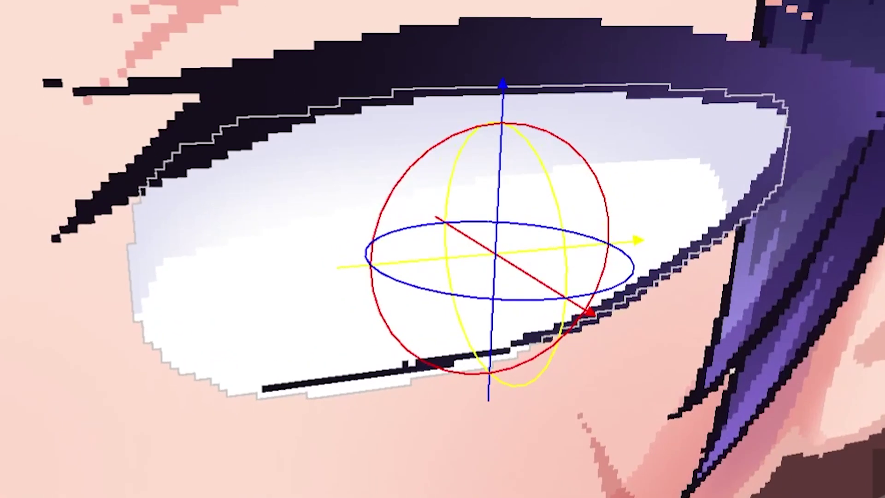
{"action": "scroll", "coordinate": [554, 214], "scroll_direction": "down", "scroll_amount": 4}
{"action": "middle_click_drag", "start_coordinate": [553, 240], "coordinate": [554, 214]}
{"action": "scroll", "coordinate": [553, 214], "scroll_direction": "down", "scroll_amount": 2}
{"action": "scroll", "coordinate": [553, 214], "scroll_direction": "up", "scroll_amount": 7}
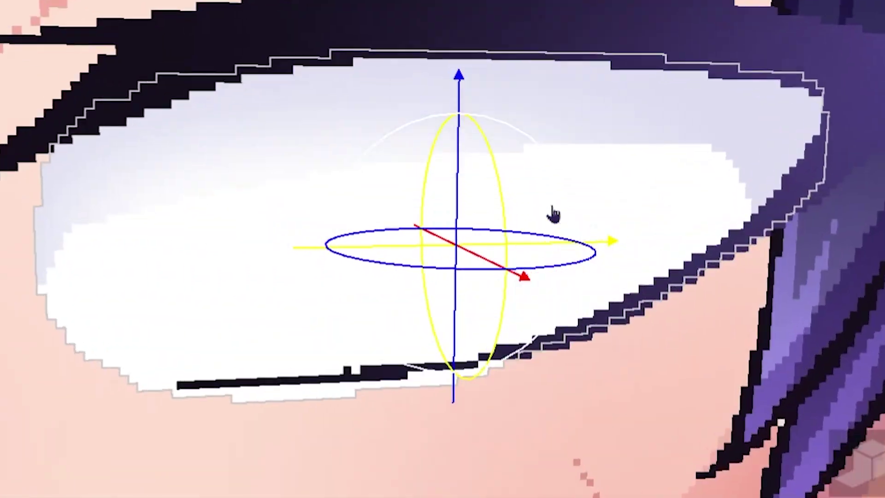
{"action": "scroll", "coordinate": [552, 207], "scroll_direction": "up", "scroll_amount": 1}
{"action": "left_click_drag", "start_coordinate": [465, 158], "coordinate": [466, 142]}
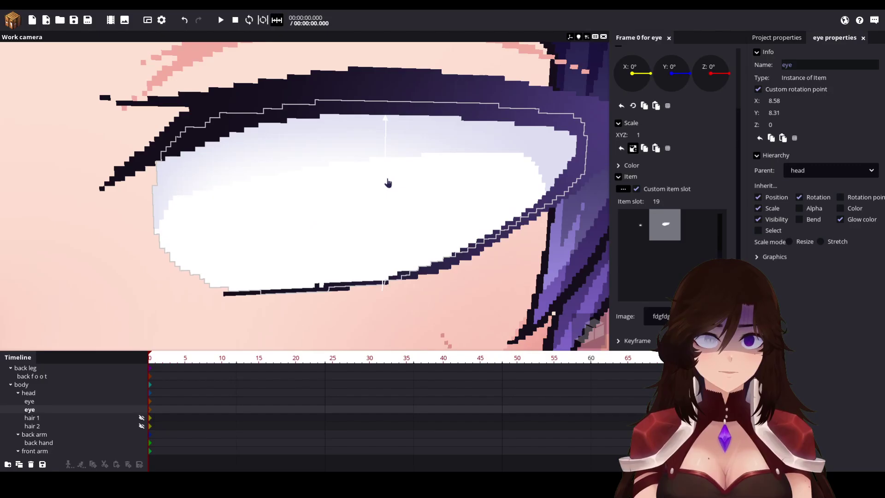
Lower the eye white's alpha to 6%
{"action": "scroll", "coordinate": [503, 293], "scroll_direction": "down", "scroll_amount": 5}
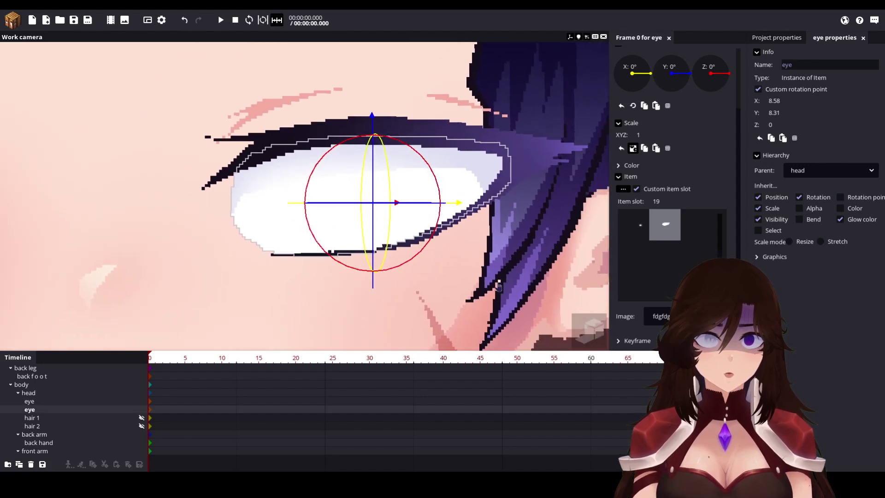
{"action": "scroll", "coordinate": [492, 262], "scroll_direction": "up", "scroll_amount": 3}
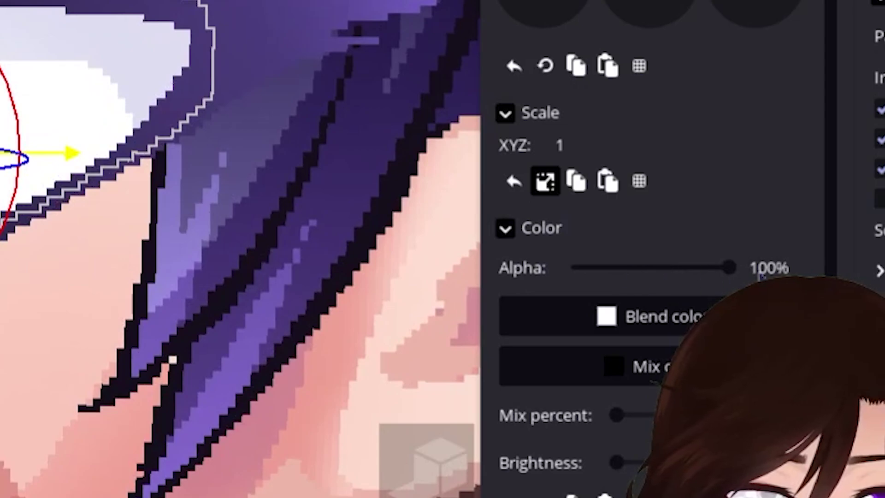
{"action": "left_click_drag", "start_coordinate": [607, 268], "coordinate": [588, 268]}
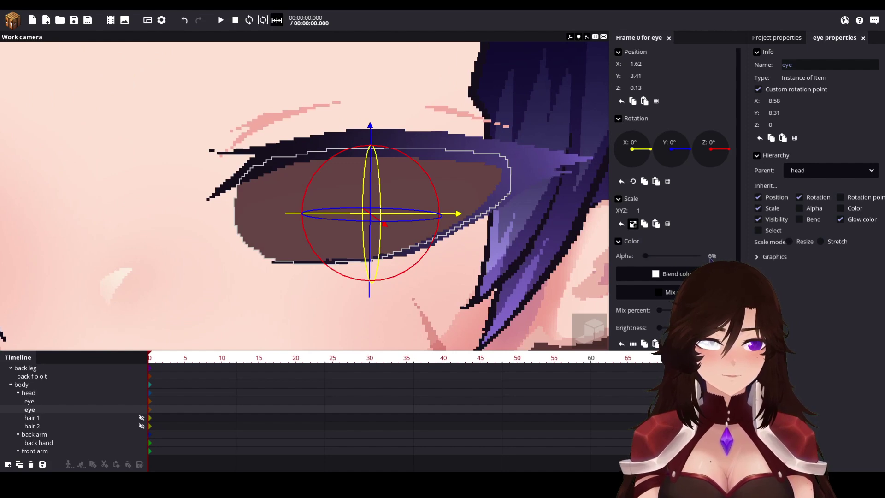
Lower the eye white's alpha further to 1% so that it acts as a see-through mask inside the eyelashes
{"action": "left_click_drag", "start_coordinate": [646, 256], "coordinate": [643, 256]}
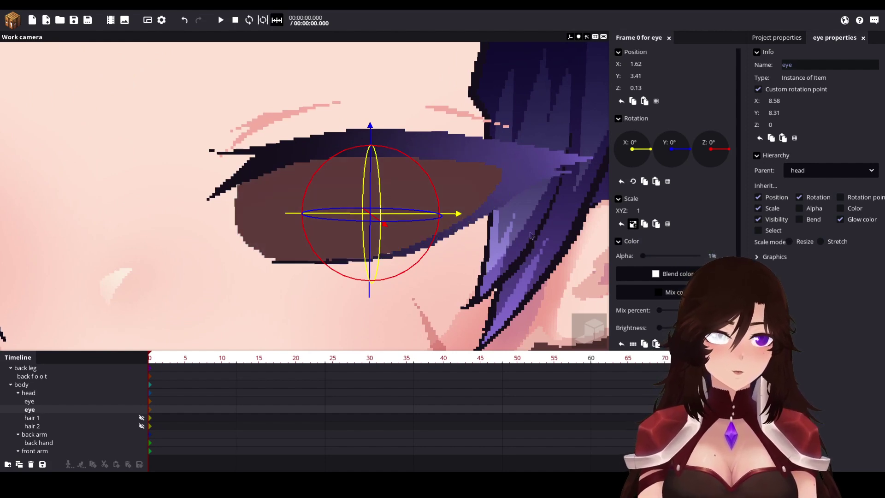
{"action": "mouse_move", "coordinate": [422, 224]}
{"action": "left_mouse_down"}
{"action": "mouse_move", "coordinate": [577, 256]}
{"action": "mouse_move", "coordinate": [423, 224]}
{"action": "left_mouse_up"}
{"action": "scroll", "coordinate": [540, 248], "scroll_direction": "down", "scroll_amount": 5}
{"action": "scroll", "coordinate": [535, 245], "scroll_direction": "up", "scroll_amount": 5}
{"action": "scroll", "coordinate": [422, 224], "scroll_direction": "down", "scroll_amount": 4}
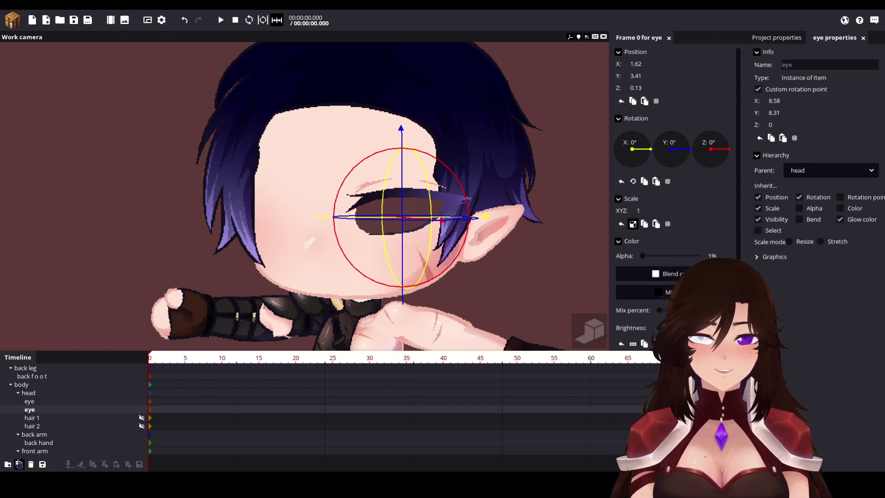
Duplicate the 1% alpha eye white and keep the copy under the head
{"action": "left_click", "coordinate": [19, 464]}
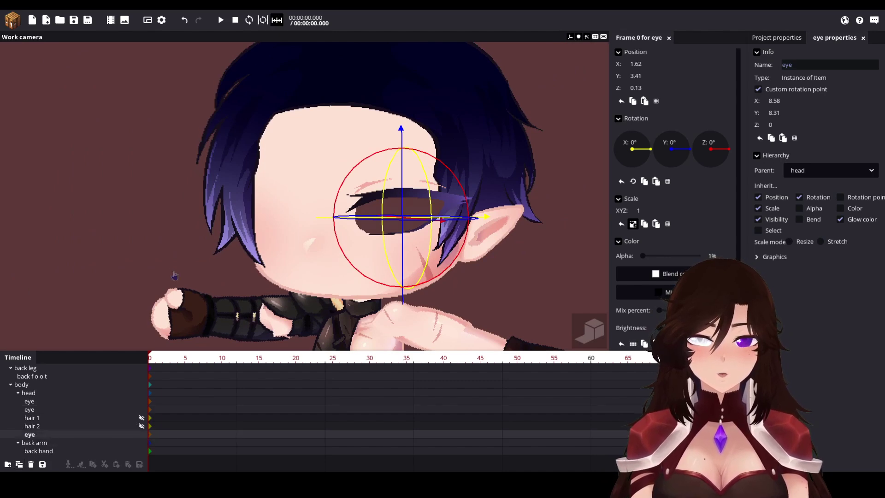
{"action": "middle_click_drag", "start_coordinate": [194, 295], "coordinate": [162, 296]}
{"action": "left_click_drag", "start_coordinate": [33, 441], "coordinate": [41, 430]}
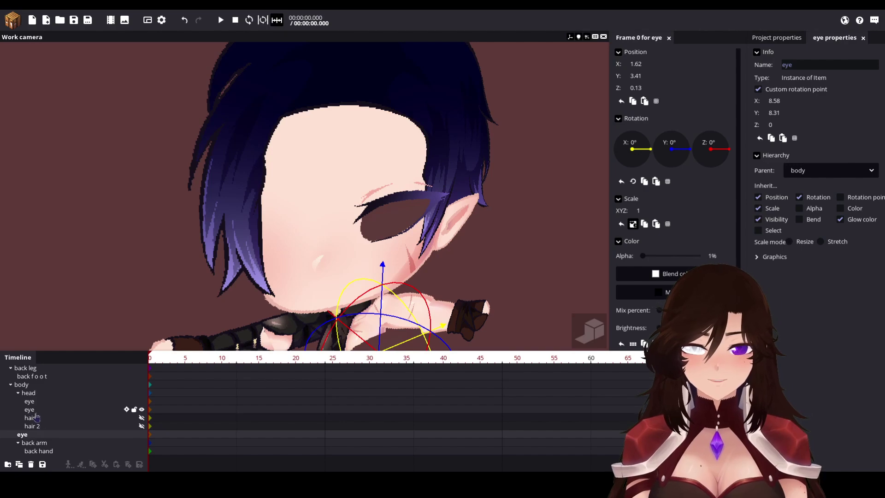
{"action": "key", "text": "ctrl+z"}
Parent the original 1% alpha eye white to the eyelash item and hide the duplicated eye white
{"action": "left_click", "coordinate": [36, 413]}
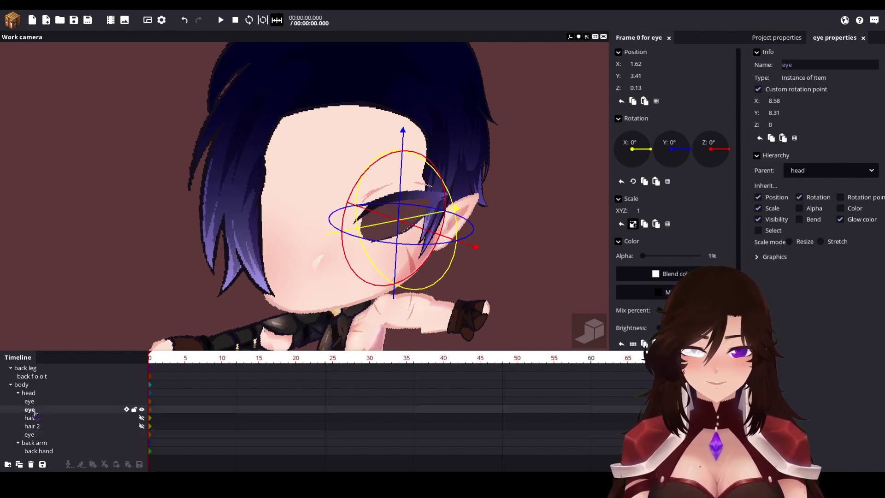
{"action": "double_click", "coordinate": [46, 401]}
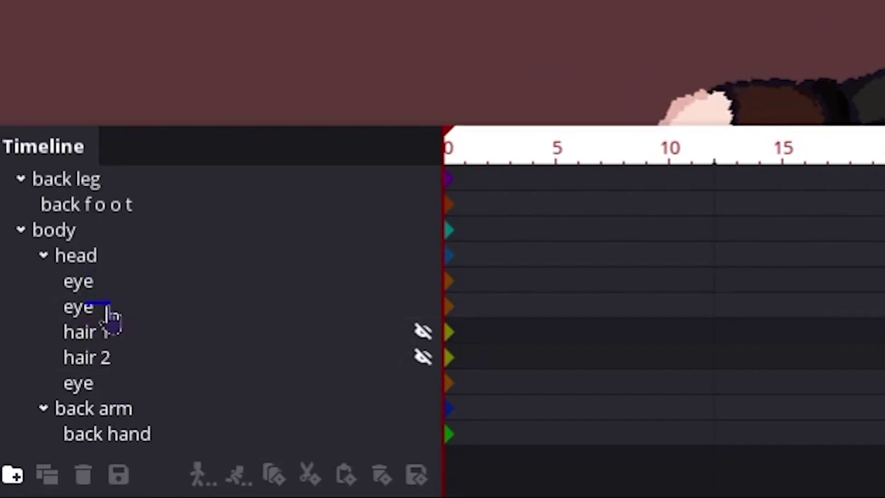
{"action": "left_click_drag", "start_coordinate": [111, 318], "coordinate": [113, 281]}
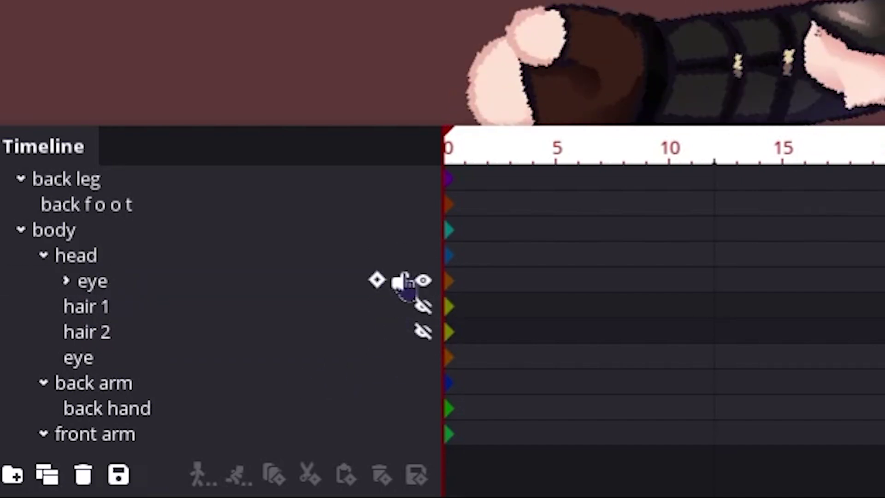
{"action": "left_click", "coordinate": [423, 358]}
Move the nested transparent eye white to X 0.13, Y 0.07, Z -0.04 so that it fits inside the eyelash outline
{"action": "left_click_drag", "start_coordinate": [472, 279], "coordinate": [408, 287]}
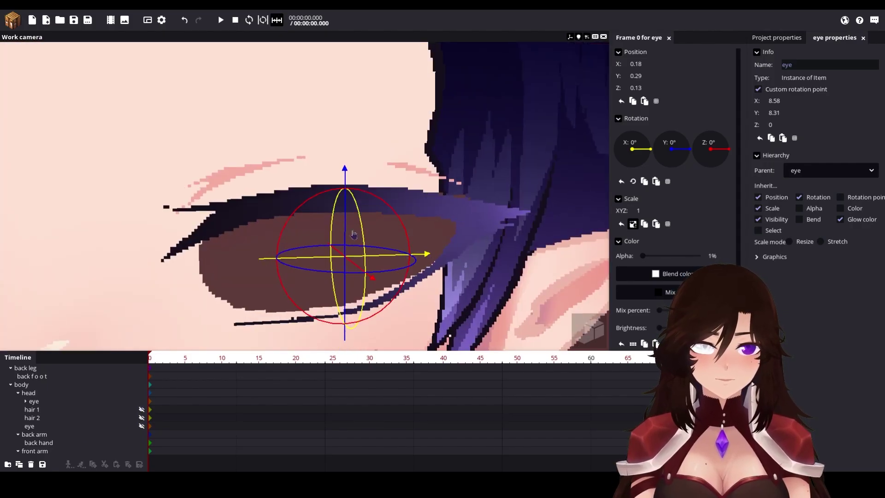
{"action": "left_click_drag", "start_coordinate": [350, 233], "coordinate": [342, 249]}
{"action": "left_click_drag", "start_coordinate": [425, 271], "coordinate": [425, 271]}
{"action": "scroll", "coordinate": [345, 223], "scroll_direction": "down", "scroll_amount": 3}
{"action": "left_click_drag", "start_coordinate": [345, 226], "coordinate": [433, 260]}
{"action": "scroll", "coordinate": [415, 257], "scroll_direction": "up", "scroll_amount": 3}
{"action": "left_click_drag", "start_coordinate": [433, 259], "coordinate": [415, 265]}
{"action": "left_click_drag", "start_coordinate": [467, 266], "coordinate": [422, 256]}
{"action": "left_click_drag", "start_coordinate": [433, 261], "coordinate": [378, 253]}
{"action": "scroll", "coordinate": [378, 254], "scroll_direction": "up", "scroll_amount": 3}
{"action": "left_click_drag", "start_coordinate": [346, 217], "coordinate": [346, 223]}
{"action": "left_click_drag", "start_coordinate": [414, 241], "coordinate": [419, 241]}
{"action": "left_click_drag", "start_coordinate": [431, 251], "coordinate": [391, 252]}
{"action": "scroll", "coordinate": [479, 246], "scroll_direction": "down", "scroll_amount": 4}
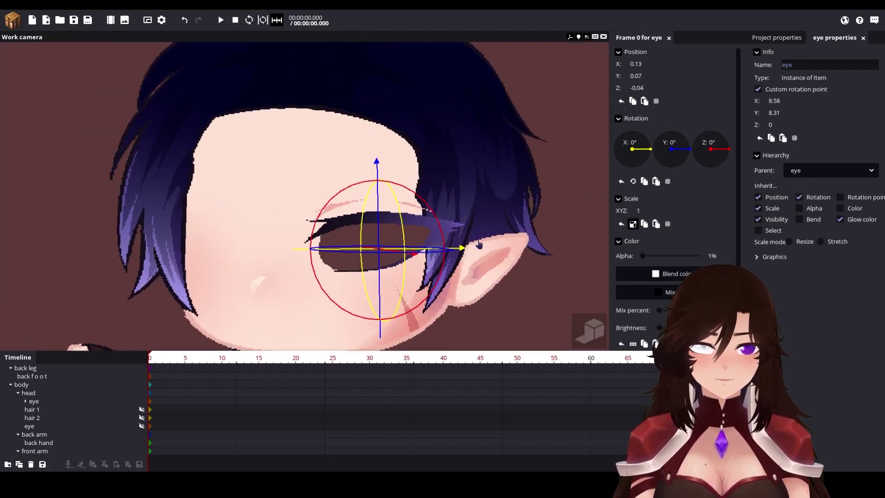
Unhide the duplicated eye white, set its alpha to 100%, and move it back to about Z 0 behind the transparent one
{"action": "left_click", "coordinate": [29, 428]}
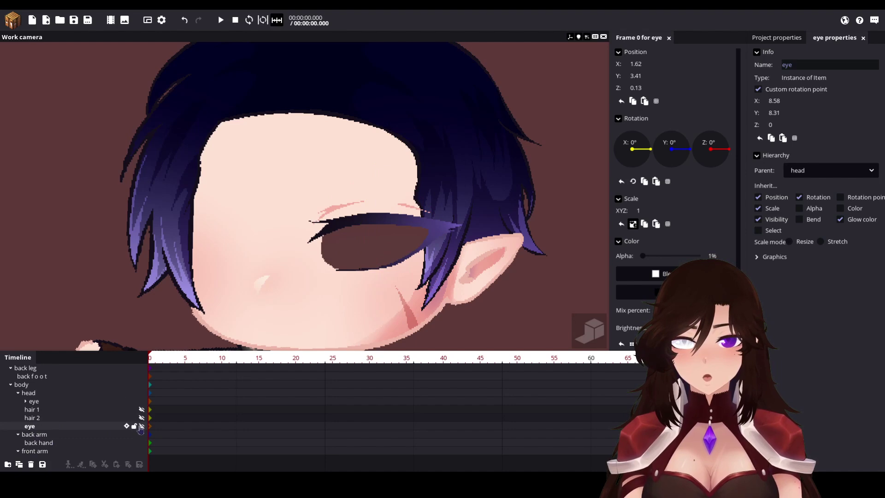
{"action": "left_click", "coordinate": [142, 426]}
{"action": "left_click_drag", "start_coordinate": [647, 257], "coordinate": [701, 256]}
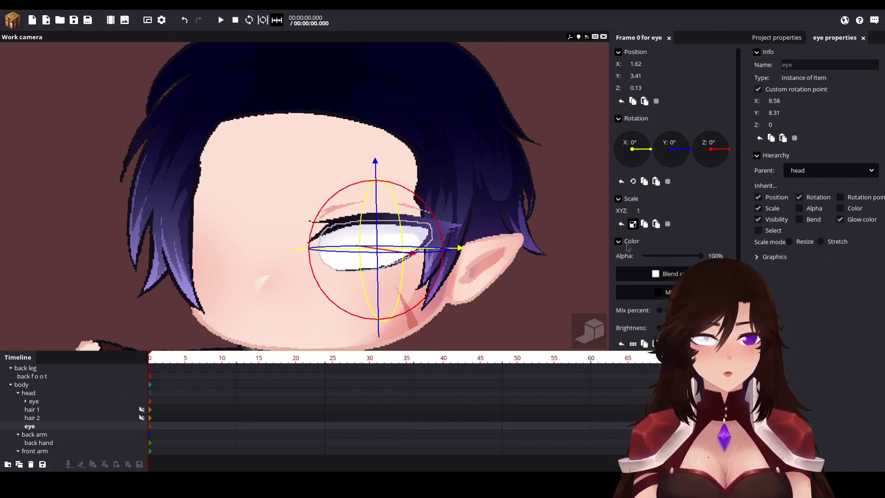
{"action": "scroll", "coordinate": [478, 249], "scroll_direction": "up", "scroll_amount": 5}
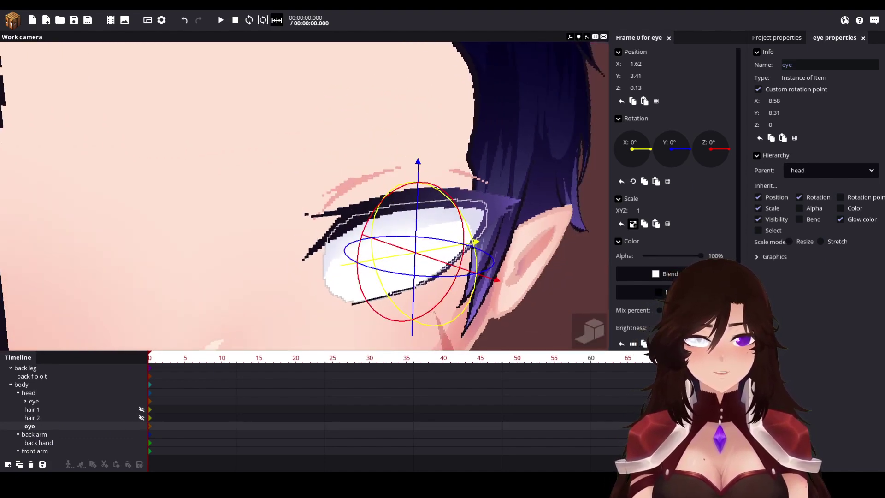
{"action": "left_click_drag", "start_coordinate": [438, 264], "coordinate": [434, 262]}
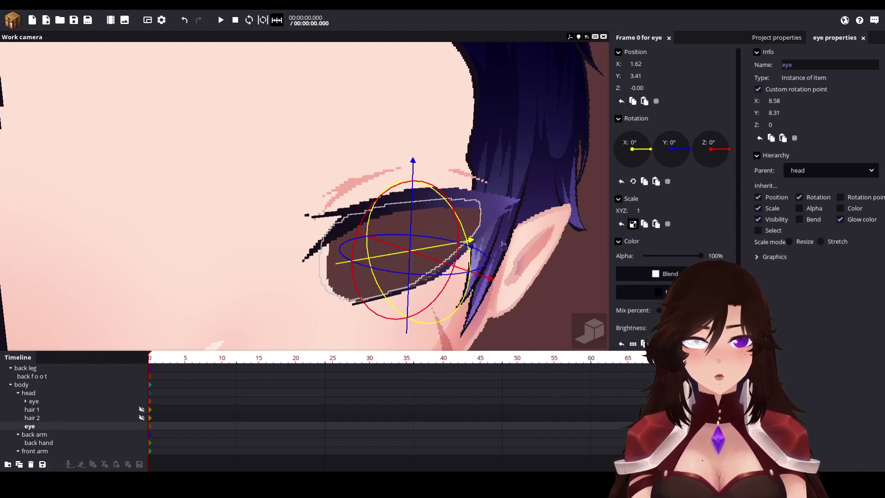
Set the duplicated eye white's render depth to -7 and turn off its SSAO
{"action": "left_click", "coordinate": [774, 257]}
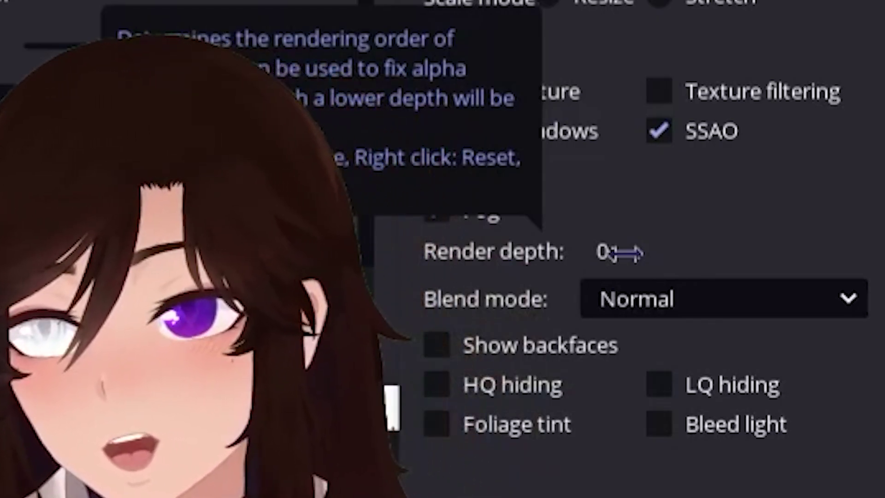
{"action": "left_click_drag", "start_coordinate": [624, 251], "coordinate": [633, 299]}
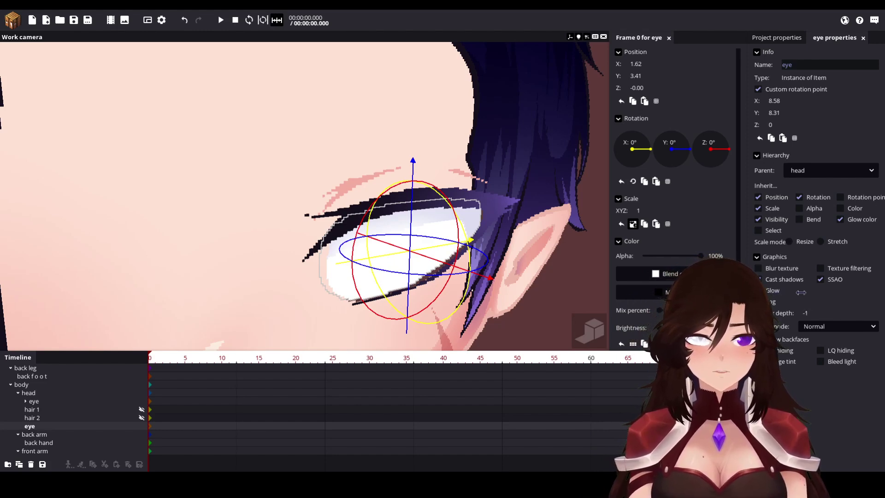
{"action": "left_click", "coordinate": [823, 282]}
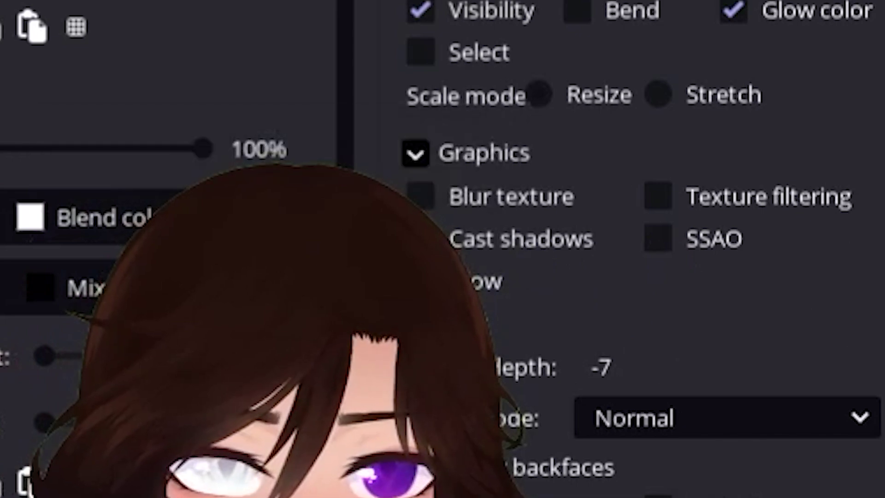
{"action": "left_click", "coordinate": [658, 239]}
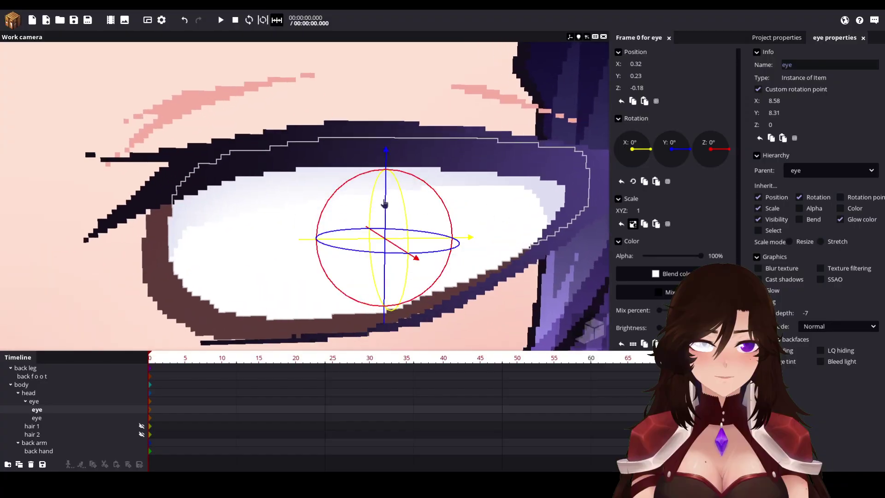
Move the opaque eye white to about X 0.08, Y 0.02 and scale it to 1.15 to fill the lash outline
{"action": "left_click_drag", "start_coordinate": [389, 212], "coordinate": [389, 229]}
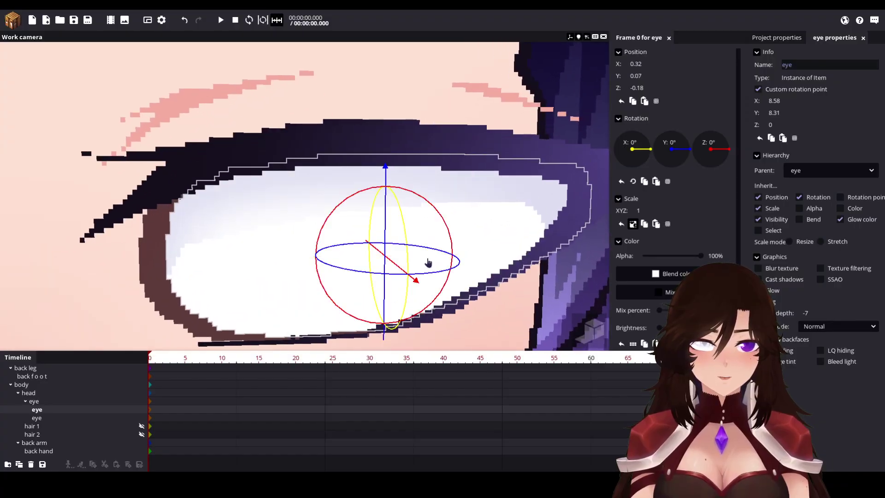
{"action": "left_click_drag", "start_coordinate": [427, 262], "coordinate": [367, 238]}
{"action": "left_click_drag", "start_coordinate": [392, 237], "coordinate": [286, 240]}
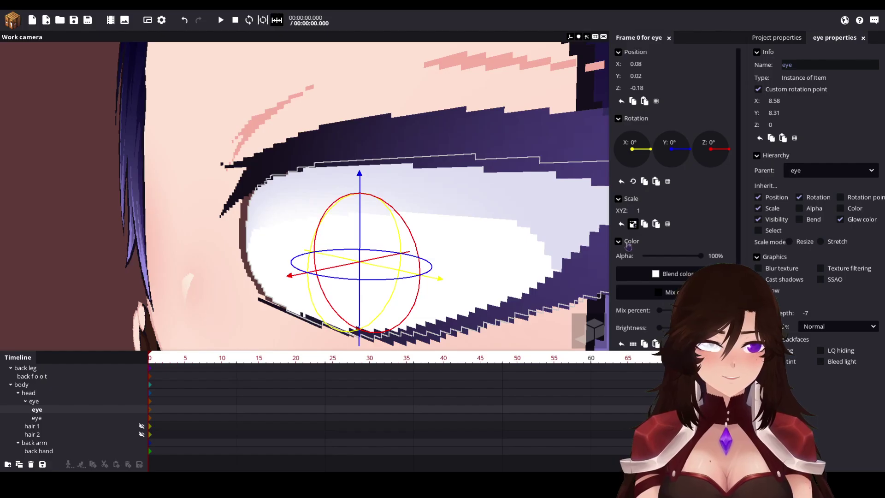
{"action": "left_click_drag", "start_coordinate": [644, 212], "coordinate": [655, 211]}
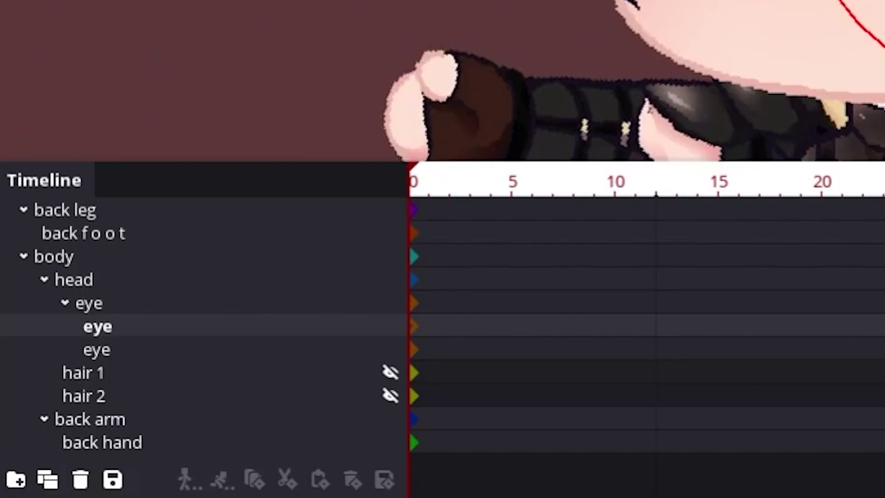
Duplicate the parent eyelash item together with its two nested eye whites
{"action": "scroll", "coordinate": [621, 81], "scroll_direction": "up", "scroll_amount": 1}
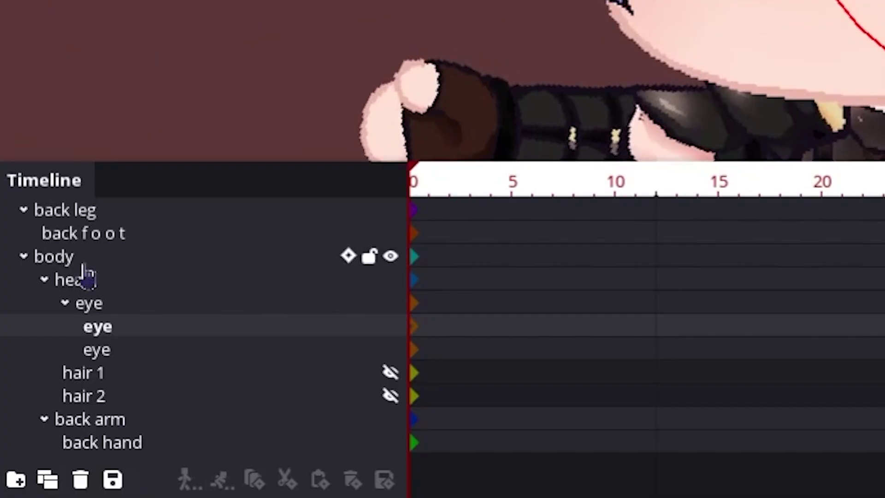
{"action": "left_click", "coordinate": [112, 310]}
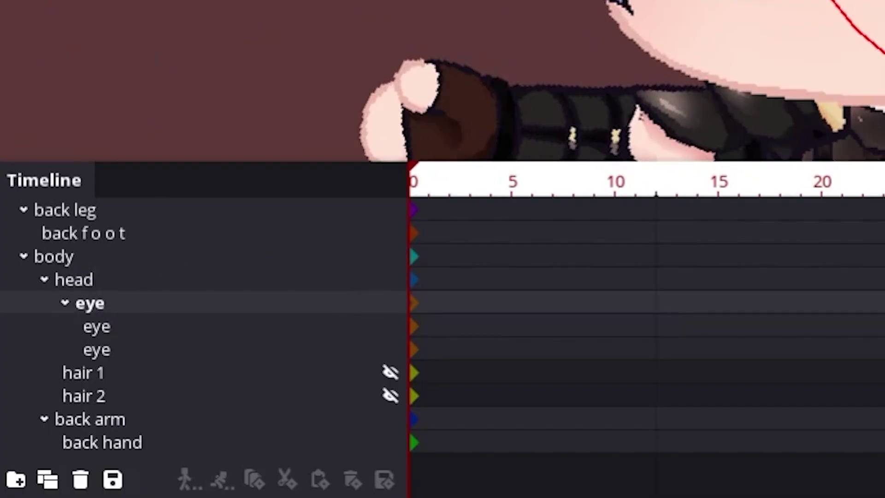
{"action": "left_click", "coordinate": [48, 482]}
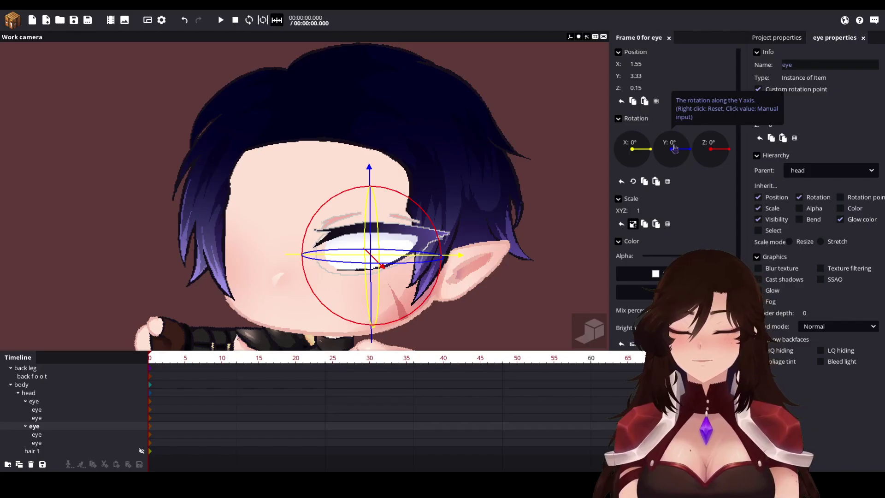
Set the duplicated eye's Y rotation to 180° and move it to X -2.83 on the other side of the face
{"action": "left_click", "coordinate": [675, 146]}
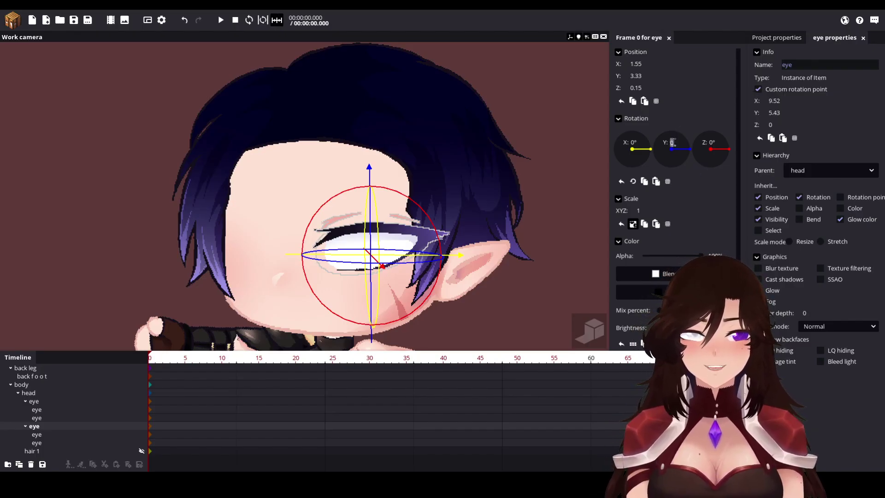
{"action": "type", "text": "180"}
{"action": "key", "text": "Return"}
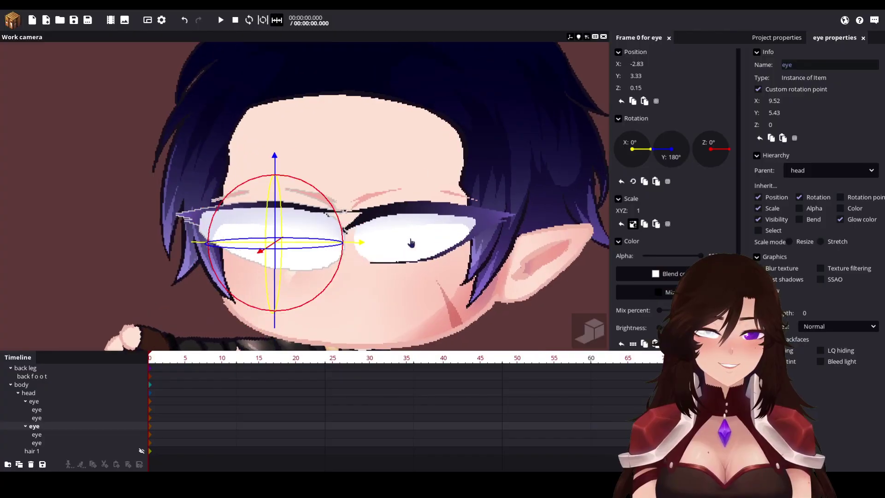
Split the mirrored eye's scale into separate axes, narrow its X scale to 0.54, and move it to X -3.70
{"action": "left_click_drag", "start_coordinate": [411, 243], "coordinate": [425, 247]}
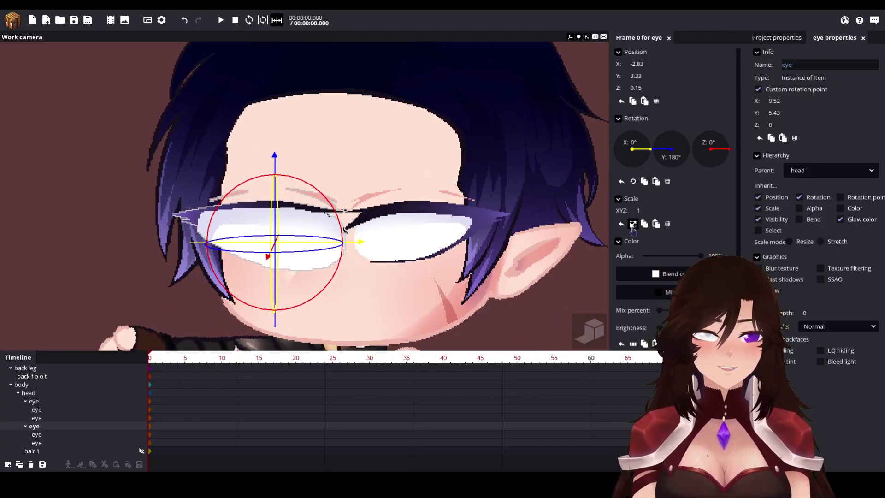
{"action": "left_click", "coordinate": [633, 224]}
{"action": "left_click_drag", "start_coordinate": [657, 213], "coordinate": [648, 211]}
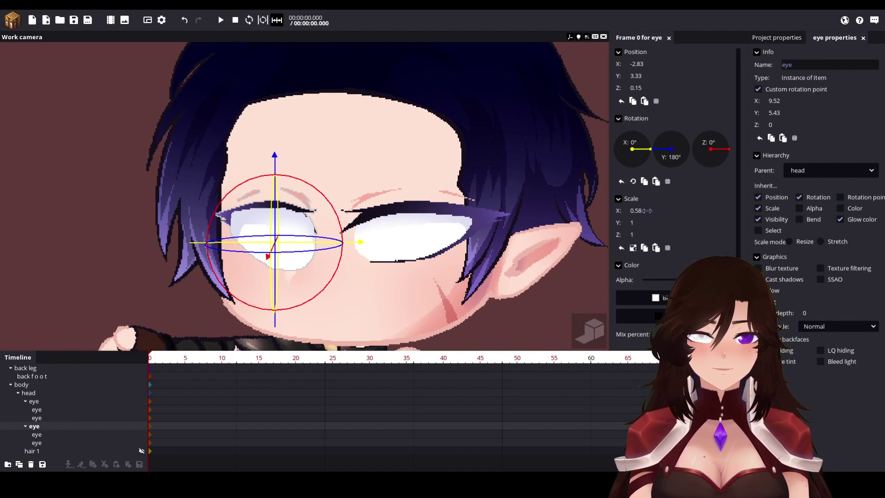
{"action": "left_click_drag", "start_coordinate": [363, 239], "coordinate": [337, 245]}
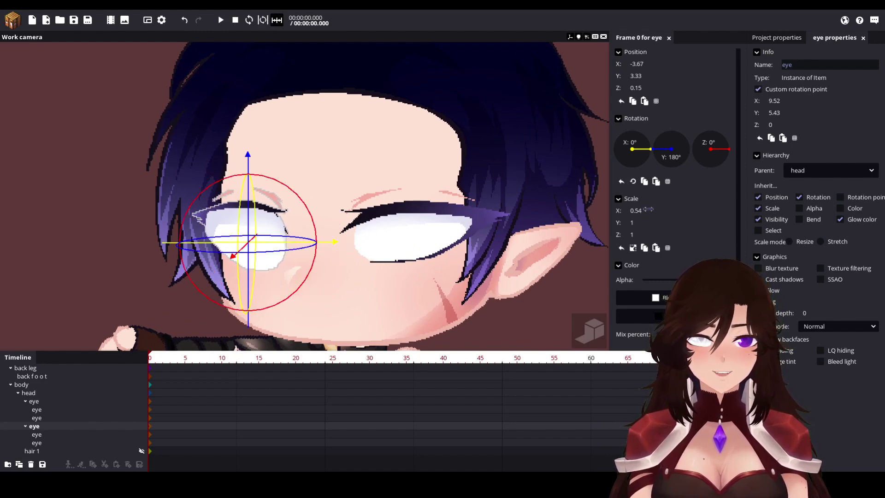
{"action": "scroll", "coordinate": [456, 228], "scroll_direction": "down", "scroll_amount": 5}
{"action": "scroll", "coordinate": [356, 263], "scroll_direction": "up", "scroll_amount": 5}
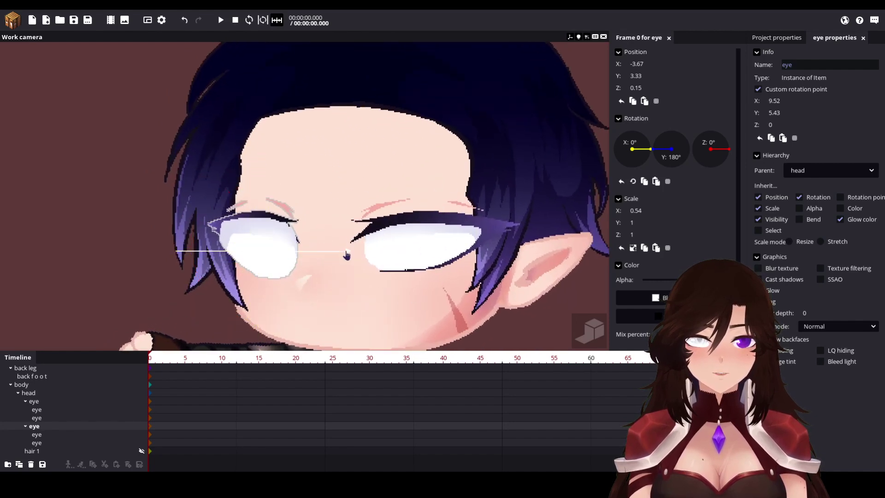
{"action": "scroll", "coordinate": [406, 240], "scroll_direction": "down", "scroll_amount": 3}
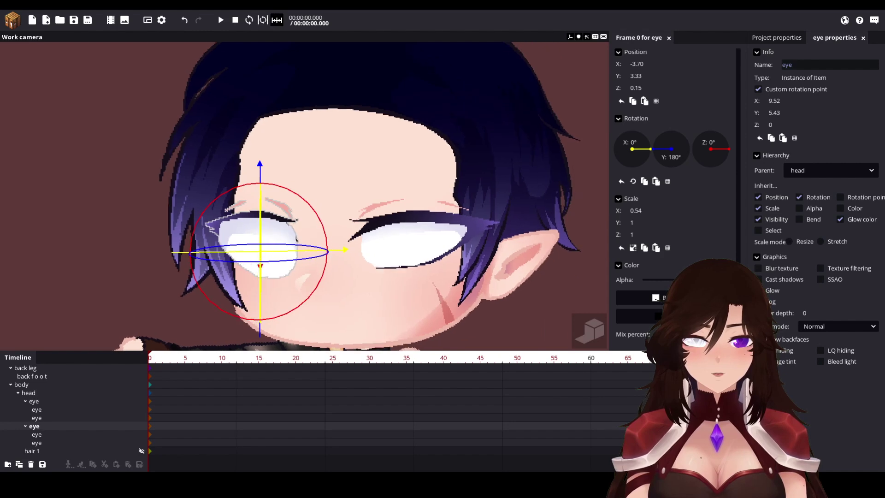
Move the mirrored eye's nested whites behind its lash outline, placing the first one at Z 0.18
{"action": "scroll", "coordinate": [408, 250], "scroll_direction": "up", "scroll_amount": 5}
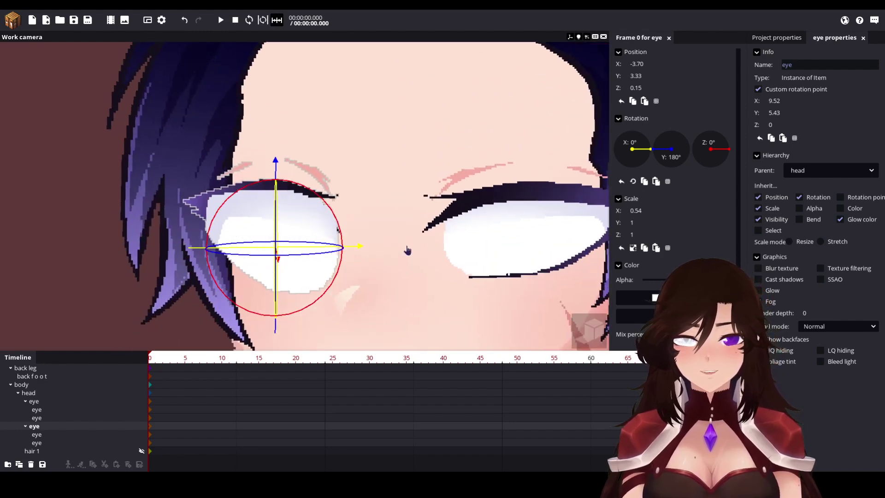
{"action": "left_click_drag", "start_coordinate": [408, 250], "coordinate": [383, 234]}
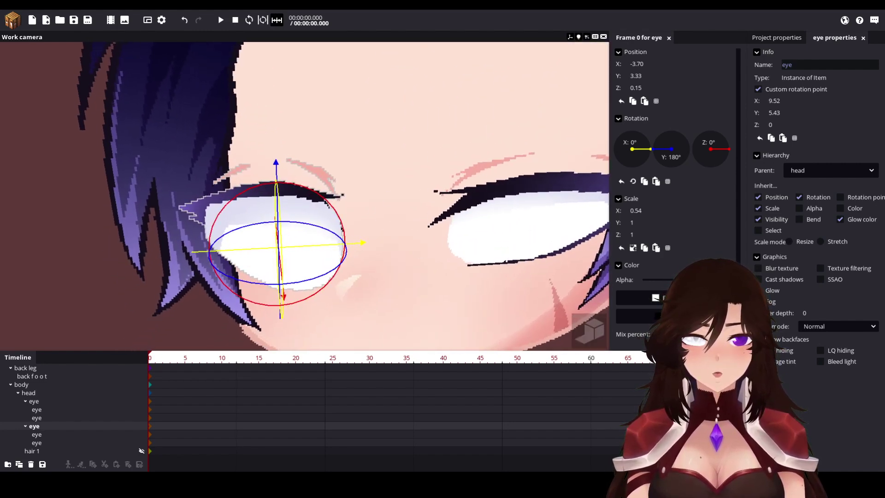
{"action": "left_click_drag", "start_coordinate": [444, 191], "coordinate": [429, 178]}
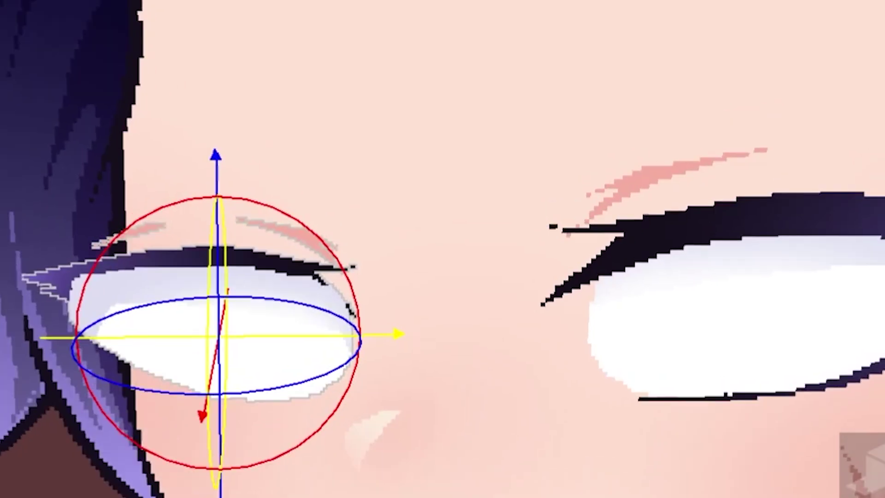
{"action": "scroll", "coordinate": [472, 208], "scroll_direction": "down", "scroll_amount": 3}
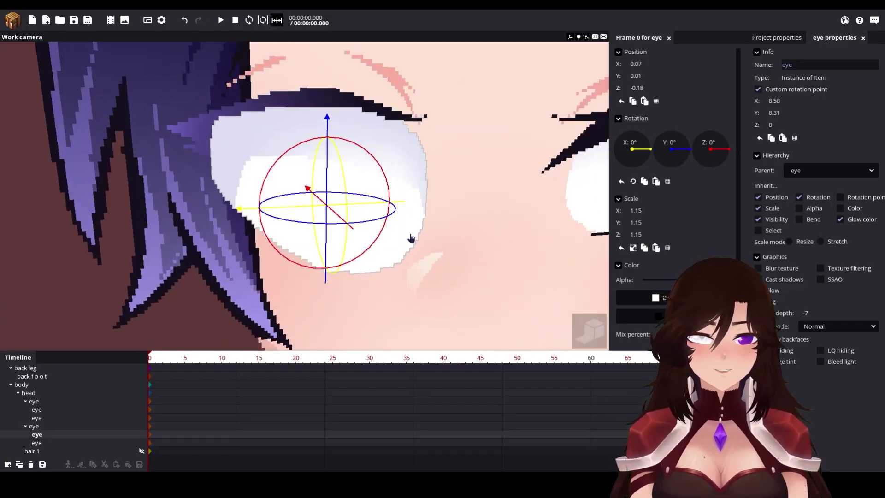
{"action": "scroll", "coordinate": [411, 239], "scroll_direction": "down", "scroll_amount": 2}
{"action": "left_click_drag", "start_coordinate": [345, 216], "coordinate": [334, 204]}
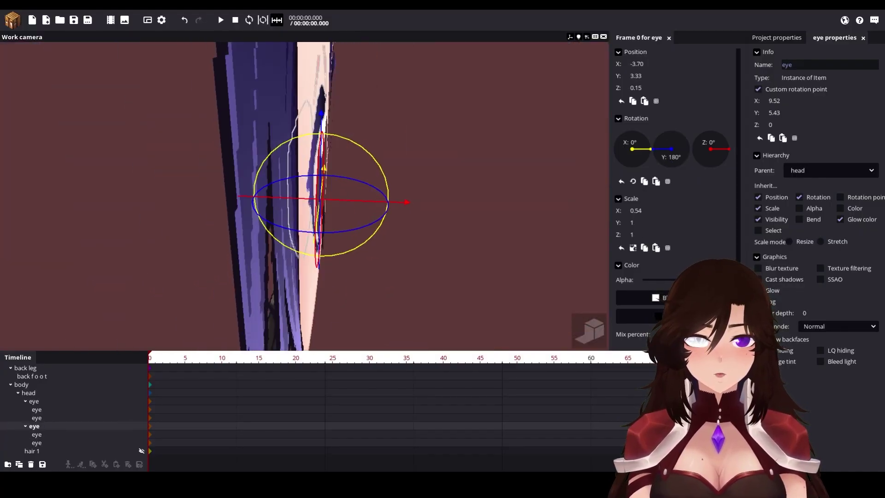
{"action": "left_click", "coordinate": [51, 434]}
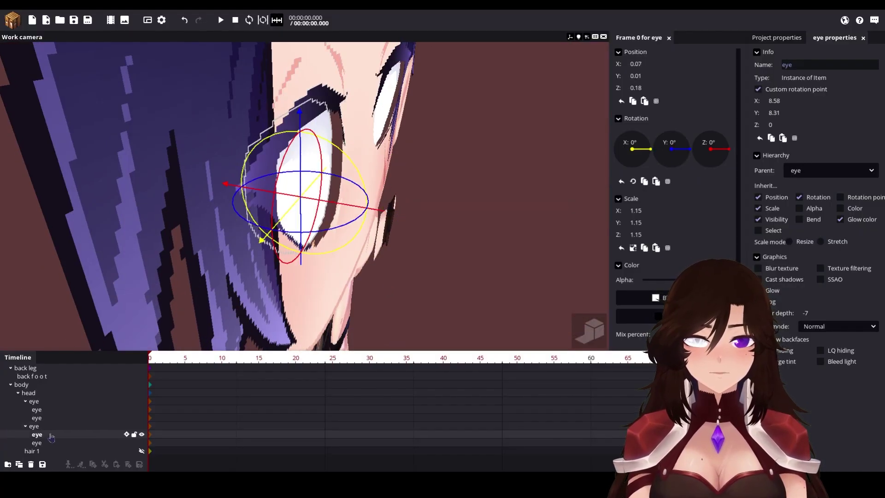
{"action": "left_click", "coordinate": [52, 442]}
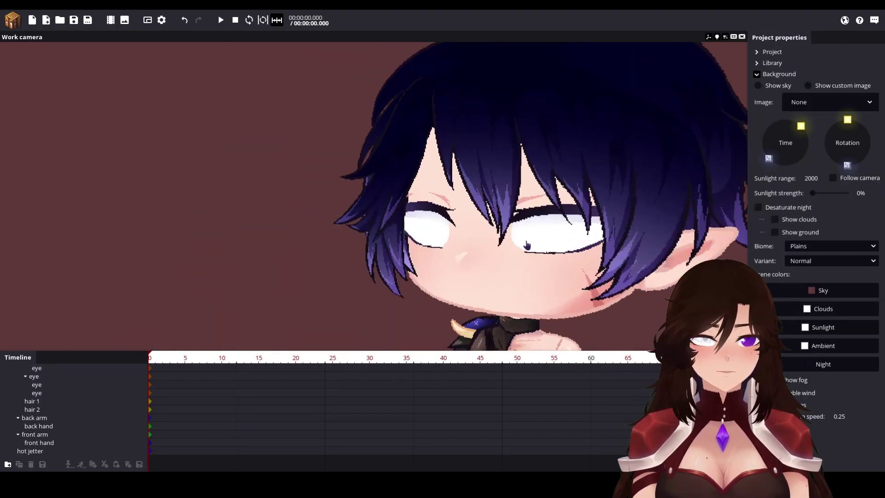
Create a new item from the eyebrow sprite and name it brow
{"action": "scroll", "coordinate": [534, 247], "scroll_direction": "up", "scroll_amount": 2}
{"action": "scroll", "coordinate": [535, 247], "scroll_direction": "down", "scroll_amount": 4}
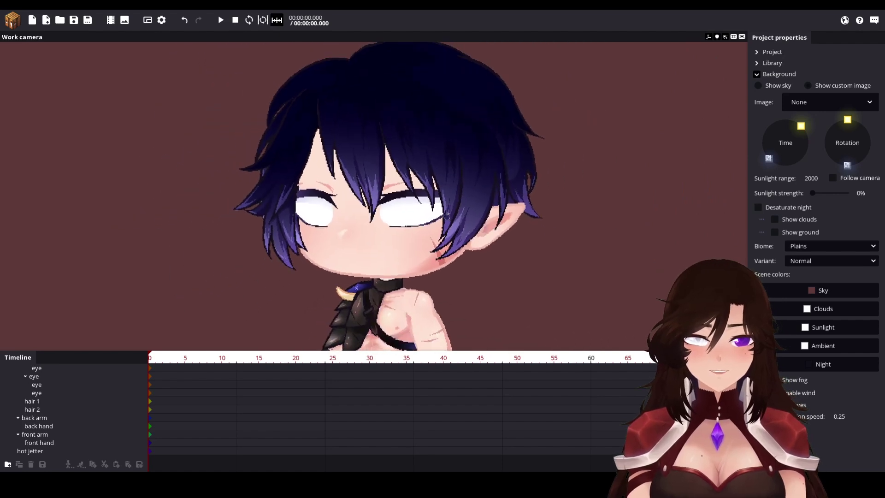
{"action": "scroll", "coordinate": [201, 152], "scroll_direction": "up", "scroll_amount": 5}
{"action": "scroll", "coordinate": [200, 149], "scroll_direction": "down", "scroll_amount": 2}
{"action": "left_click", "coordinate": [13, 20]}
{"action": "left_click", "coordinate": [278, 244]}
{"action": "left_click", "coordinate": [278, 280]}
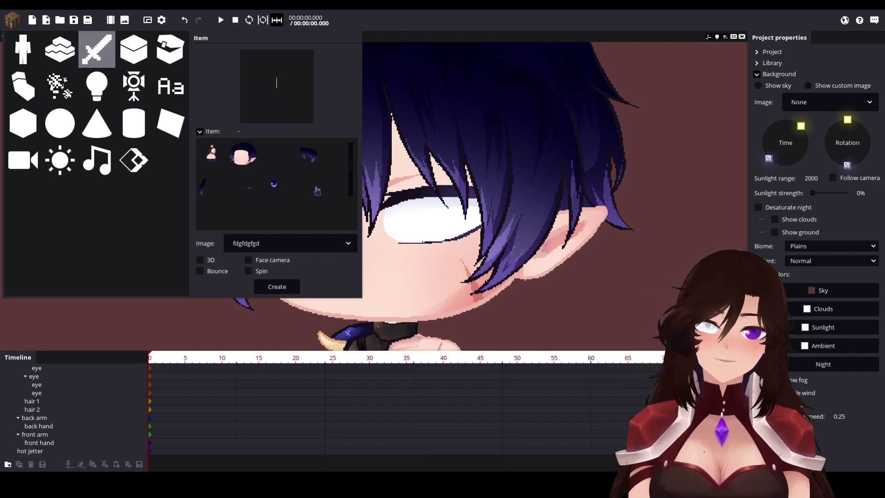
{"action": "left_click", "coordinate": [275, 153]}
{"action": "left_click", "coordinate": [277, 287]}
{"action": "left_click", "coordinate": [796, 65]}
{"action": "type", "text": "brow"}
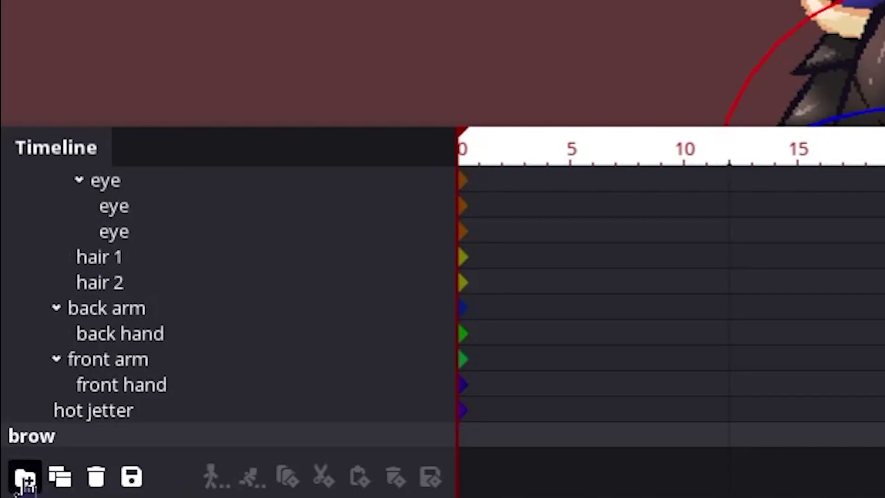
Put the brow into a new folder and parent that folder to the head
{"action": "left_click", "coordinate": [25, 478]}
{"action": "scroll", "coordinate": [196, 376], "scroll_direction": "down", "scroll_amount": 1}
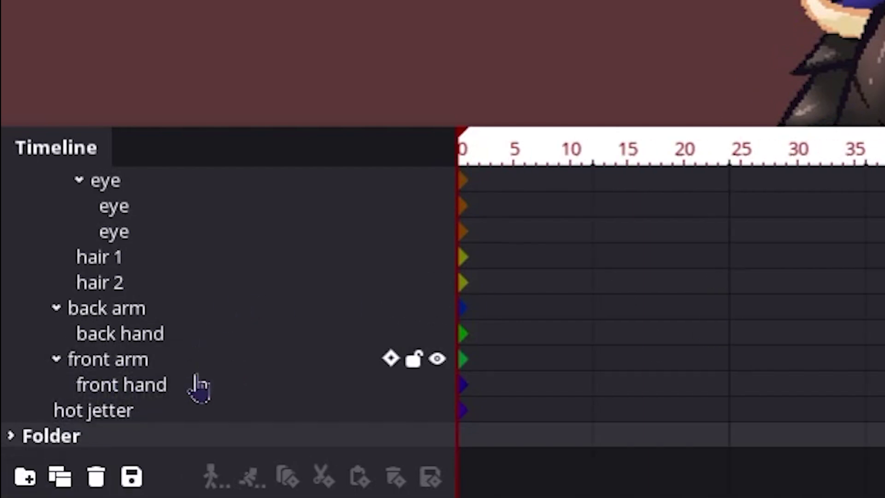
{"action": "left_click", "coordinate": [10, 436]}
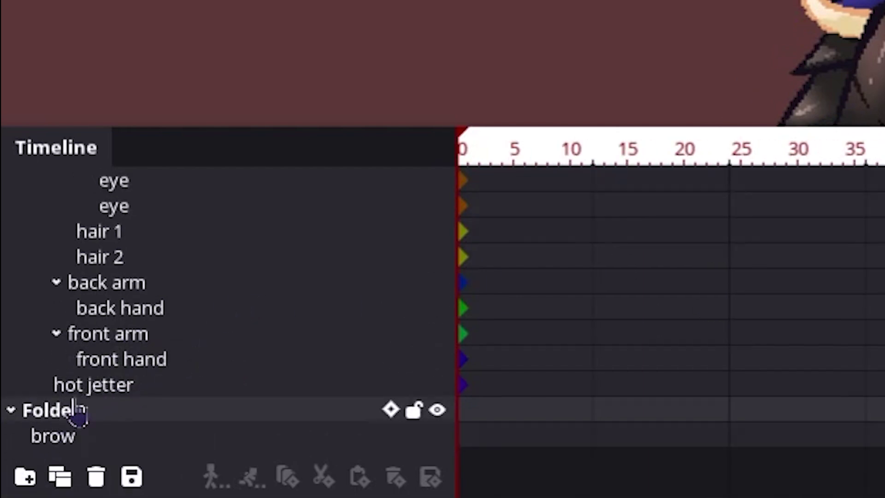
{"action": "left_click_drag", "start_coordinate": [75, 410], "coordinate": [206, 345]}
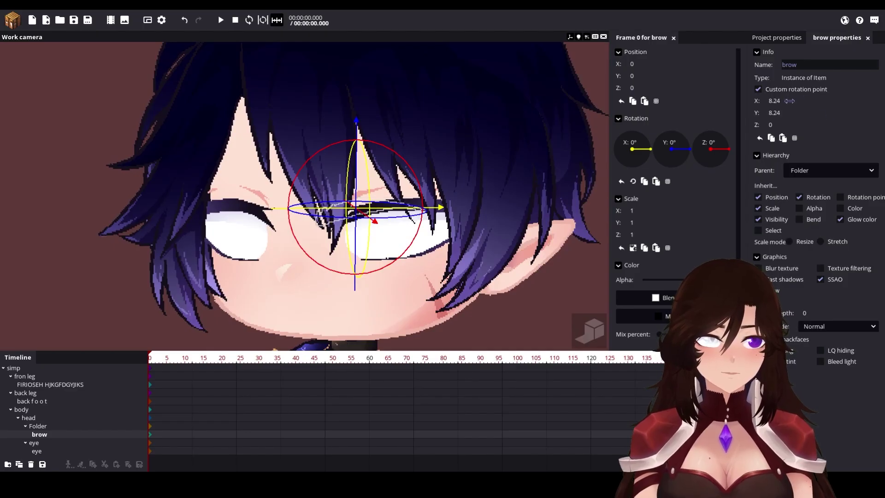
Adjust the brow's X rotation point and raise the brow above the wider eye
{"action": "left_click_drag", "start_coordinate": [789, 101], "coordinate": [781, 101]}
{"action": "left_click_drag", "start_coordinate": [356, 121], "coordinate": [361, 74]}
{"action": "scroll", "coordinate": [369, 152], "scroll_direction": "up", "scroll_amount": 3}
{"action": "left_click_drag", "start_coordinate": [376, 171], "coordinate": [386, 177]}
{"action": "scroll", "coordinate": [415, 161], "scroll_direction": "down", "scroll_amount": 3}
{"action": "left_click_drag", "start_coordinate": [480, 158], "coordinate": [485, 161]}
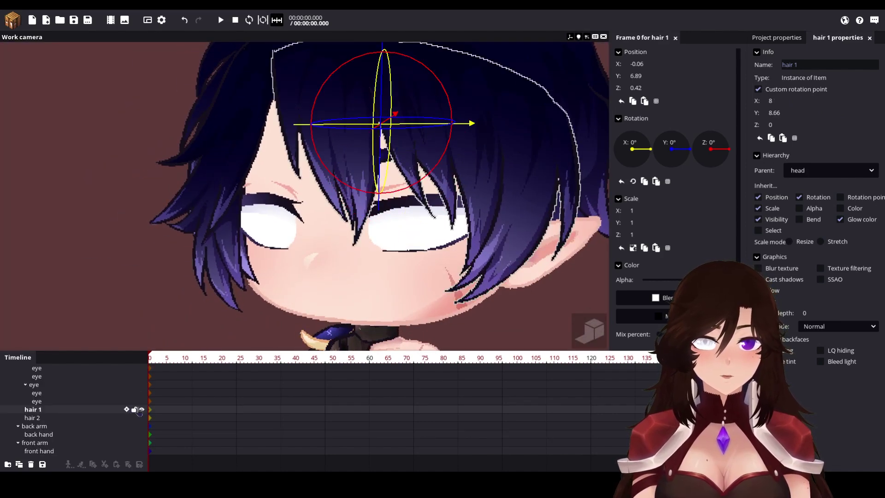
Hide hair 1 to uncover the forehead and select hair 2
{"action": "left_click", "coordinate": [133, 409]}
{"action": "left_click", "coordinate": [204, 193]}
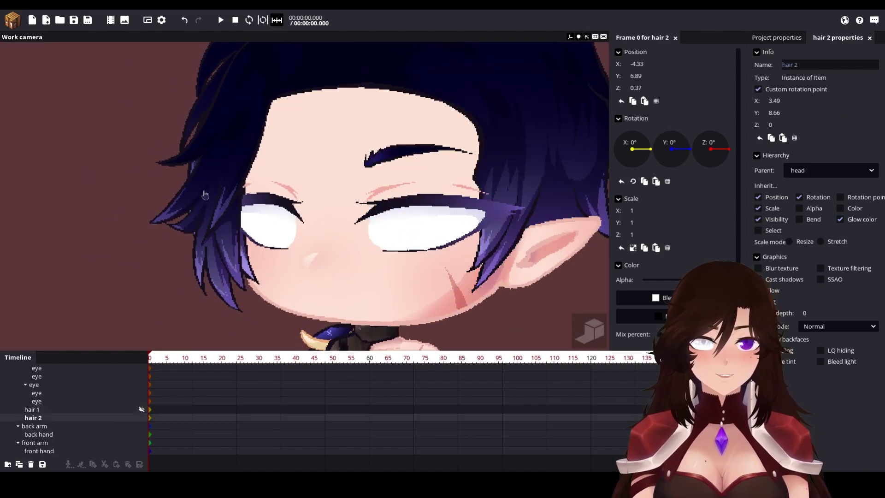
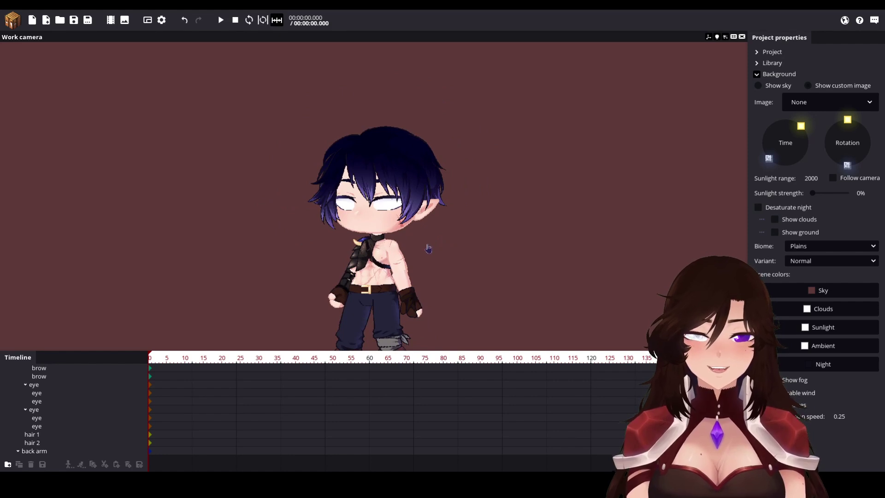
Create a new item from the blue iris sprite
{"action": "scroll", "coordinate": [399, 234], "scroll_direction": "up", "scroll_amount": 3}
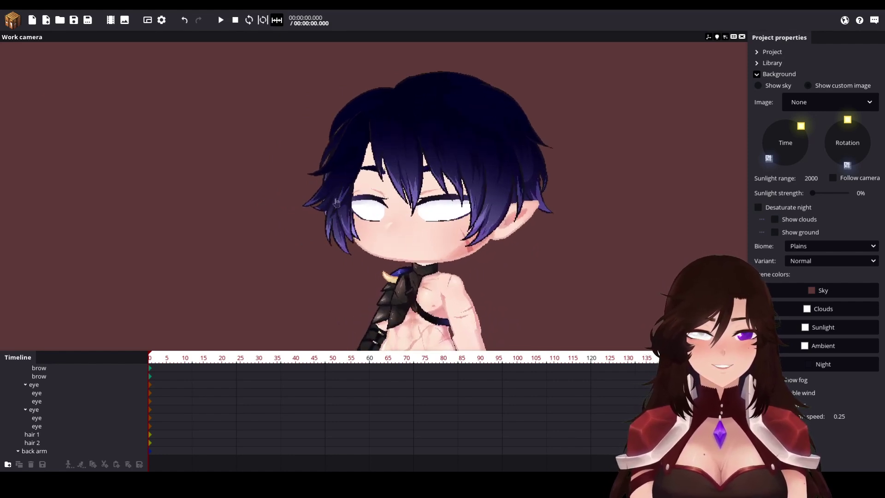
{"action": "left_click", "coordinate": [12, 20]}
{"action": "left_click", "coordinate": [97, 48]}
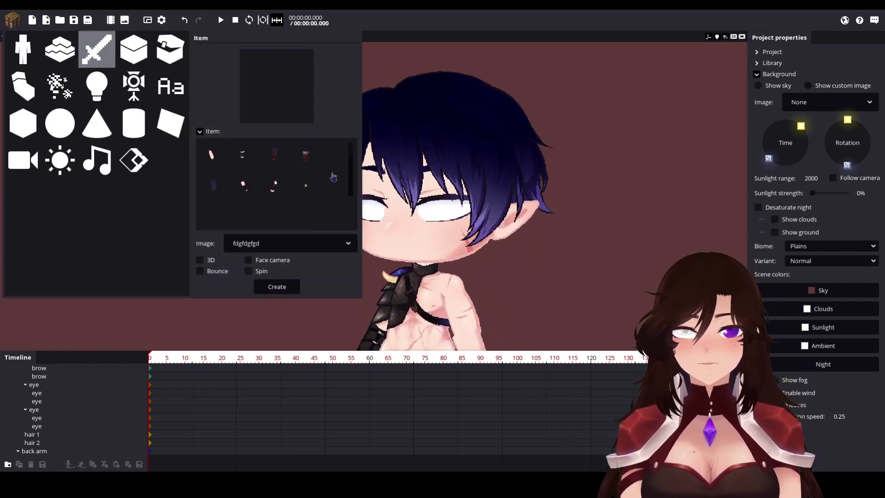
{"action": "left_click", "coordinate": [285, 192]}
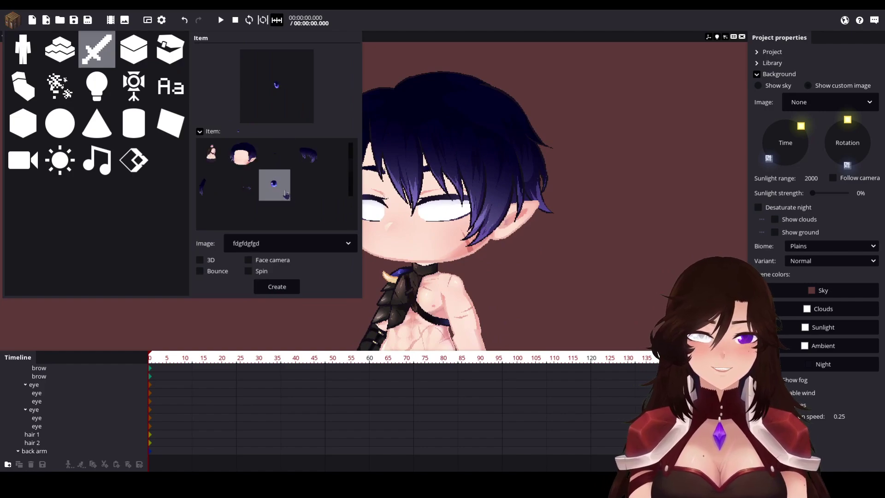
{"action": "left_click", "coordinate": [289, 289]}
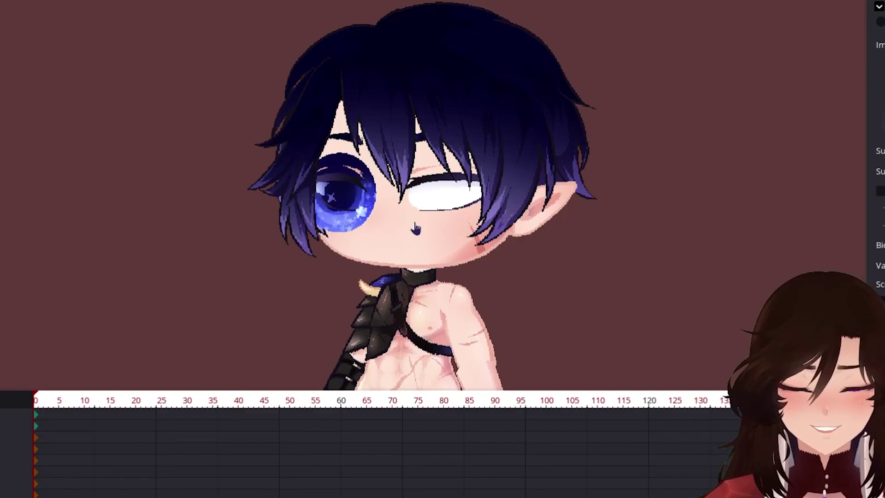
Reparent the new iris item under the head in the hierarchy
{"action": "scroll", "coordinate": [257, 260], "scroll_direction": "up", "scroll_amount": 5}
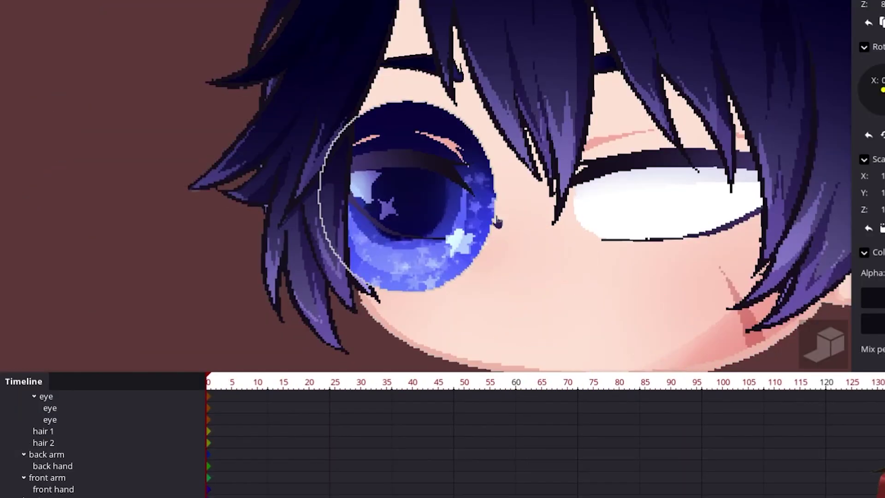
{"action": "scroll", "coordinate": [336, 228], "scroll_direction": "down", "scroll_amount": 5}
{"action": "left_click_drag", "start_coordinate": [243, 160], "coordinate": [244, 257]}
{"action": "middle_click_drag", "start_coordinate": [351, 295], "coordinate": [415, 115]}
{"action": "scroll", "coordinate": [443, 216], "scroll_direction": "down", "scroll_amount": 1}
{"action": "middle_click_drag", "start_coordinate": [620, 196], "coordinate": [621, 231]}
{"action": "left_click_drag", "start_coordinate": [75, 430], "coordinate": [76, 421]}
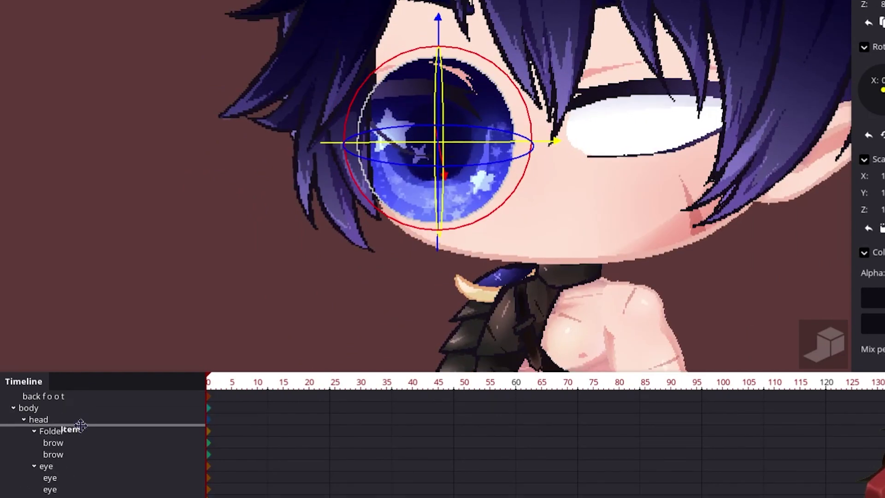
Name the folder holding the iris pupils and name the iris item inside it pupil
{"action": "scroll", "coordinate": [177, 470], "scroll_direction": "down", "scroll_amount": 3}
{"action": "left_click", "coordinate": [70, 467]}
{"action": "left_click", "coordinate": [69, 479]}
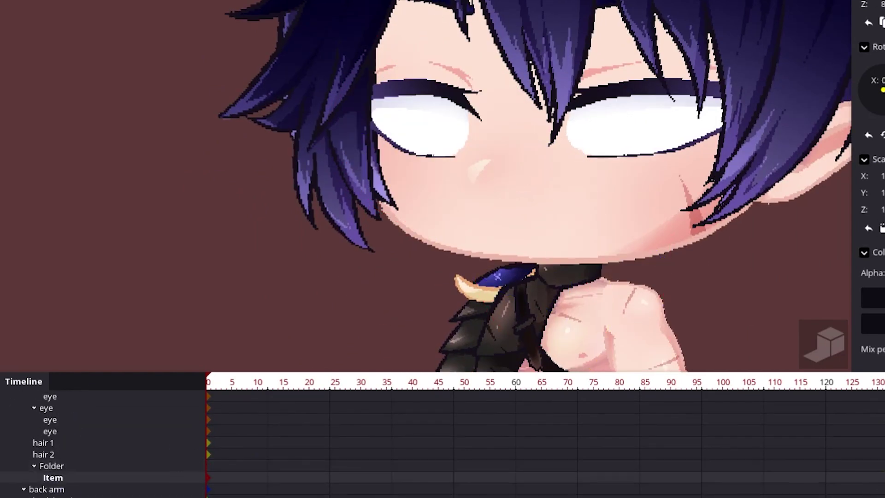
{"action": "type", "text": "pupils"}
{"action": "key", "text": "Return"}
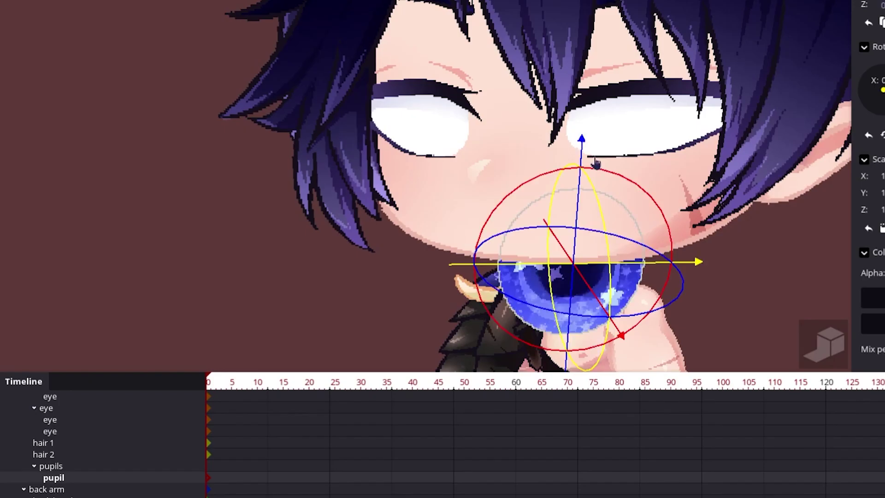
Place the pupil over the narrower eye and lower its render depth
{"action": "scroll", "coordinate": [421, 133], "scroll_direction": "up", "scroll_amount": 3}
{"action": "scroll", "coordinate": [419, 132], "scroll_direction": "up", "scroll_amount": 3}
{"action": "middle_click_drag", "start_coordinate": [561, 175], "coordinate": [614, 280]}
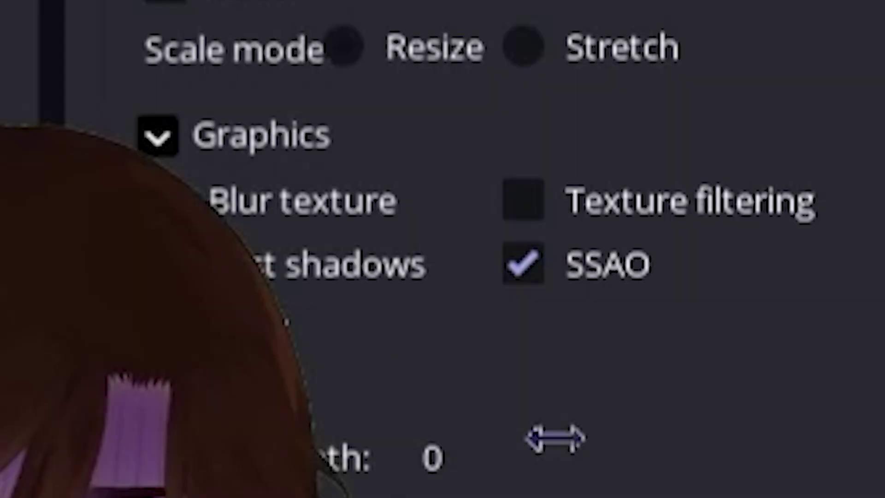
{"action": "left_click_drag", "start_coordinate": [555, 438], "coordinate": [276, 458]}
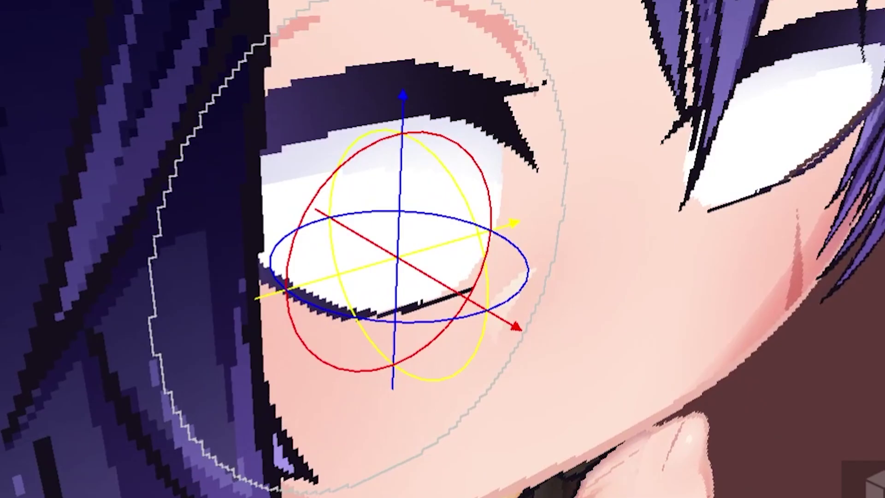
Fine-tune the pupil's depth so it shows only inside the eye white, checking it from behind and from the front
{"action": "middle_click_drag", "start_coordinate": [92, 318], "coordinate": [238, 318]}
{"action": "left_click_drag", "start_coordinate": [321, 272], "coordinate": [327, 272]}
{"action": "middle_click_drag", "start_coordinate": [258, 318], "coordinate": [249, 285]}
{"action": "middle_click_drag", "start_coordinate": [496, 203], "coordinate": [516, 204]}
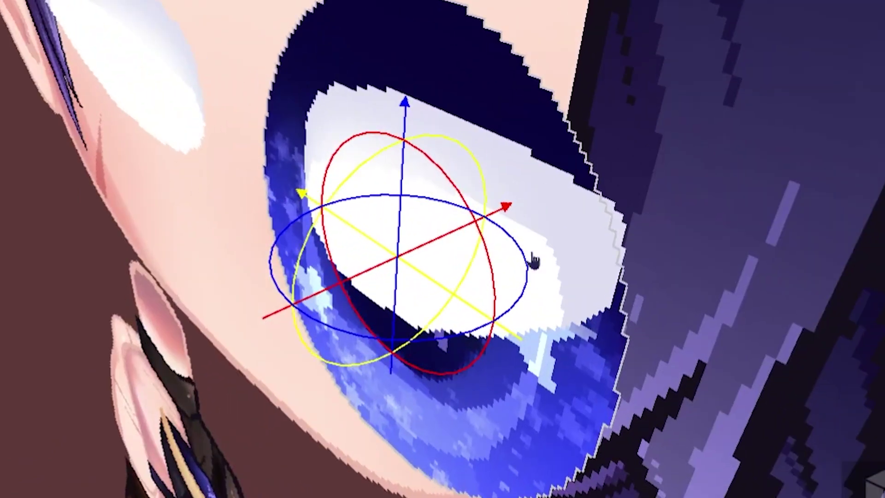
{"action": "middle_click_drag", "start_coordinate": [509, 157], "coordinate": [289, 122]}
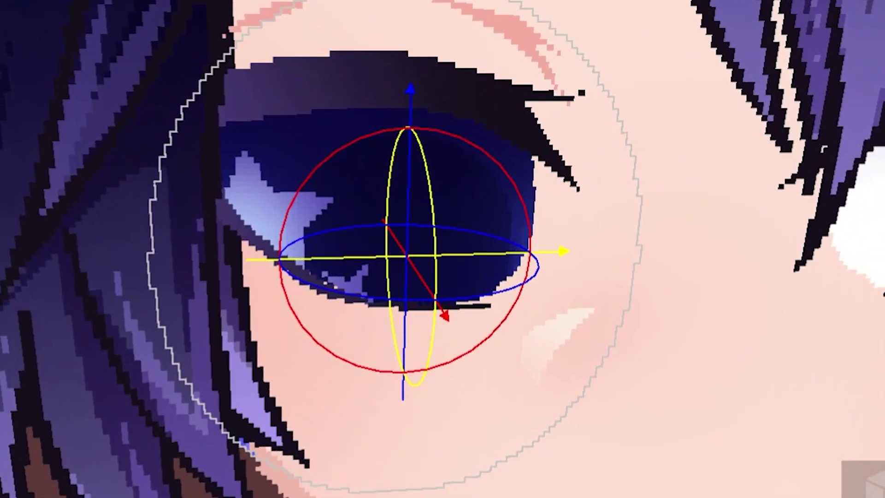
{"action": "middle_click_drag", "start_coordinate": [633, 254], "coordinate": [639, 235]}
{"action": "scroll", "coordinate": [639, 235], "scroll_direction": "down", "scroll_amount": 6}
{"action": "scroll", "coordinate": [639, 235], "scroll_direction": "up", "scroll_amount": 6}
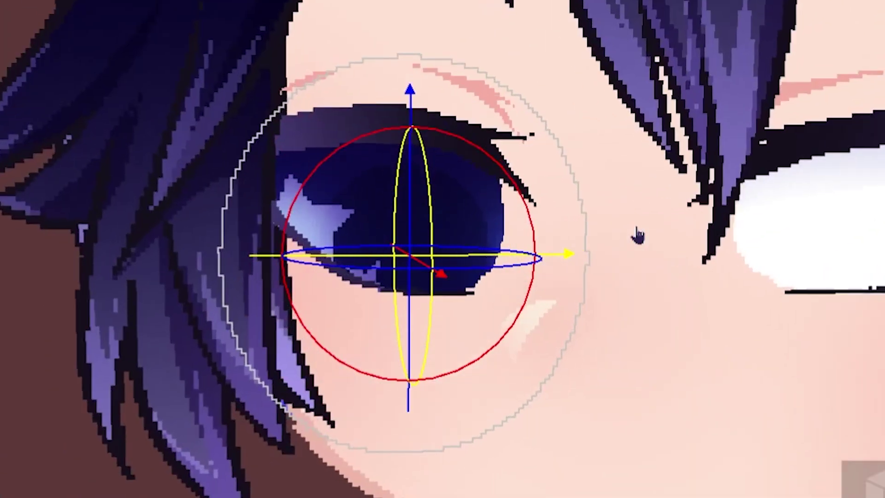
Move the pupil onto the wider eye at X 0.98, Y 3.41 and scale it to 0.60
{"action": "scroll", "coordinate": [442, 249], "scroll_direction": "down", "scroll_amount": 5}
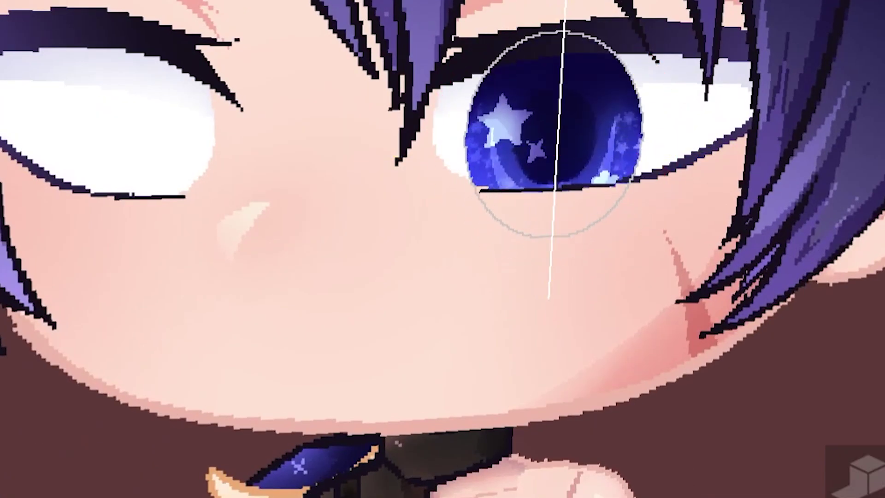
{"action": "scroll", "coordinate": [749, 203], "scroll_direction": "up", "scroll_amount": 5}
{"action": "scroll", "coordinate": [749, 203], "scroll_direction": "down", "scroll_amount": 5}
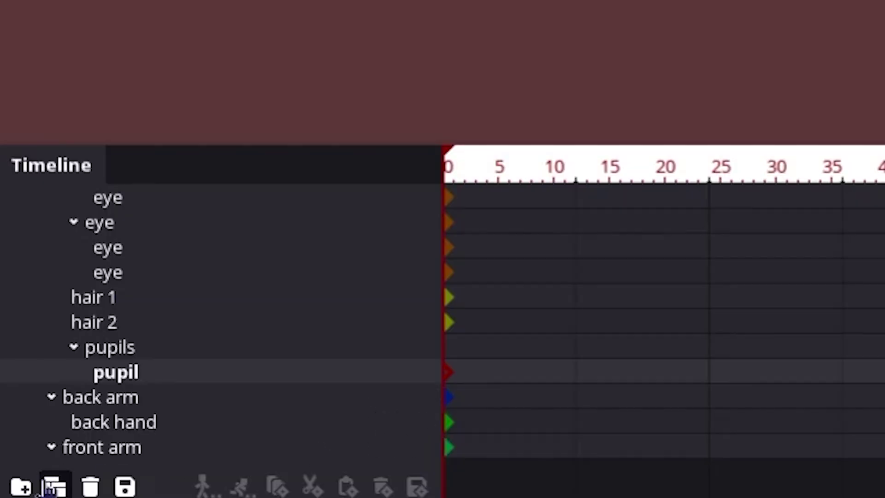
Duplicate the pupil and move the copy to X -3.10 on the narrower eye
{"action": "left_click", "coordinate": [51, 486]}
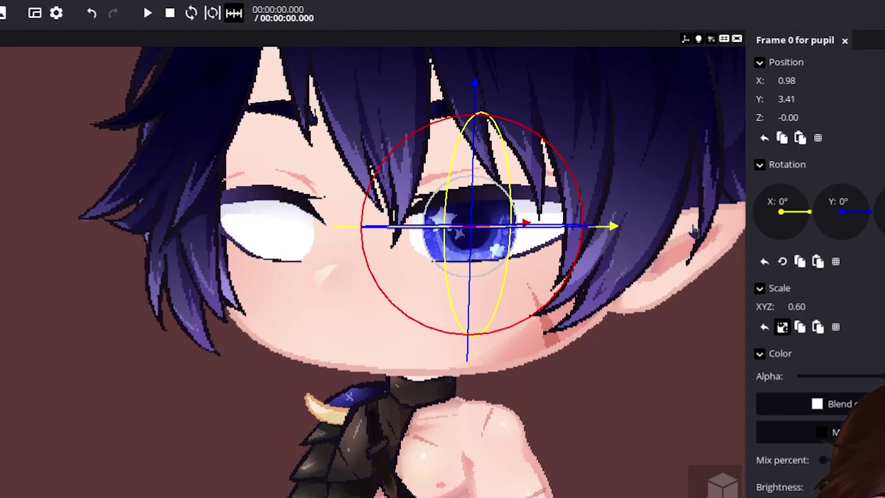
{"action": "left_click_drag", "start_coordinate": [610, 227], "coordinate": [441, 232]}
{"action": "scroll", "coordinate": [537, 228], "scroll_direction": "up", "scroll_amount": 3}
{"action": "left_click_drag", "start_coordinate": [538, 228], "coordinate": [468, 261]}
Split the copied pupil's scale into separate axes and set it to X 0.49 and Y 0.58
{"action": "left_click", "coordinate": [783, 327]}
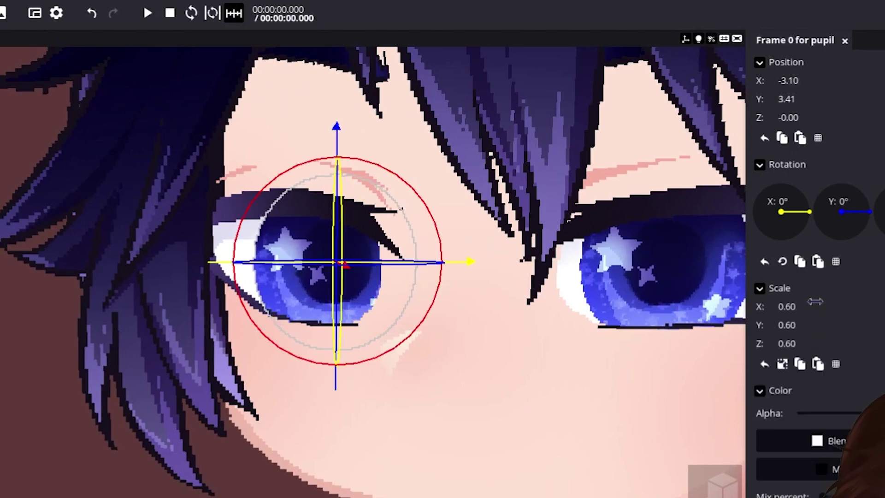
{"action": "left_click_drag", "start_coordinate": [815, 300], "coordinate": [812, 320]}
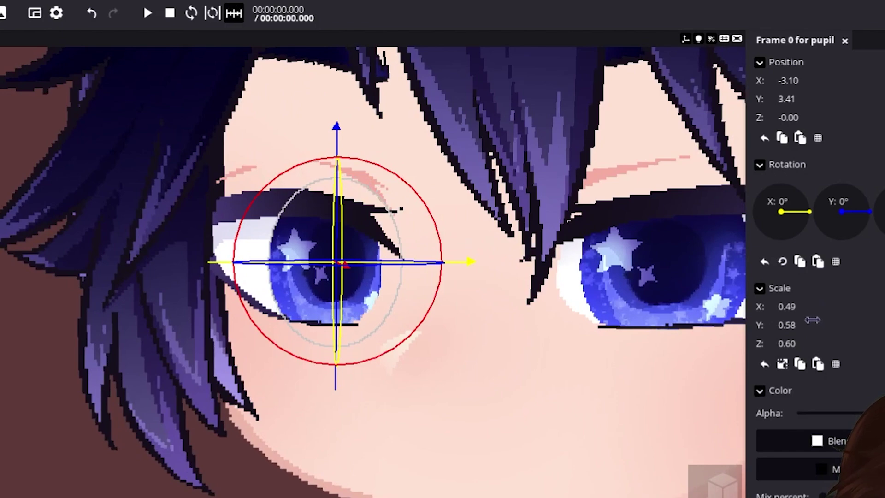
{"action": "scroll", "coordinate": [503, 351], "scroll_direction": "down", "scroll_amount": 5}
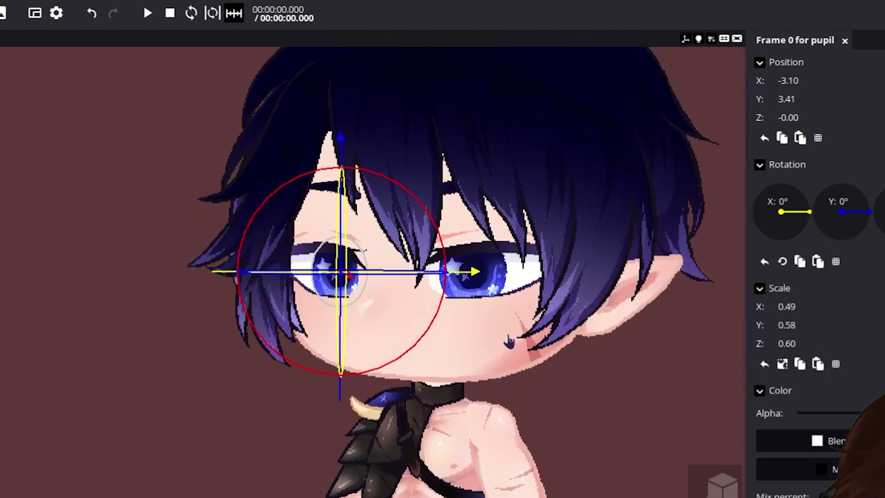
Try moving the pupils folder sideways to test both pupils together, and undo the moves
{"action": "scroll", "coordinate": [510, 341], "scroll_direction": "up", "scroll_amount": 1}
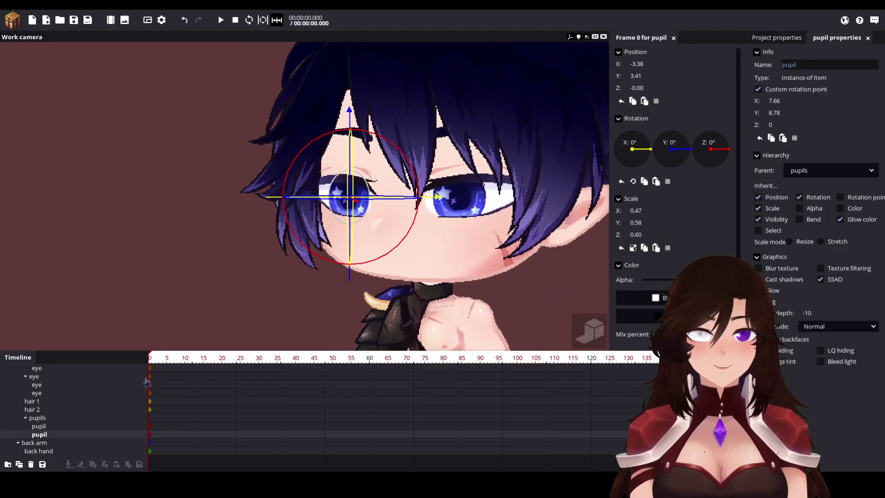
{"action": "left_click", "coordinate": [52, 420]}
{"action": "mouse_move", "coordinate": [524, 288]}
{"action": "left_mouse_down"}
{"action": "mouse_move", "coordinate": [544, 284]}
{"action": "mouse_move", "coordinate": [510, 283]}
{"action": "left_mouse_up"}
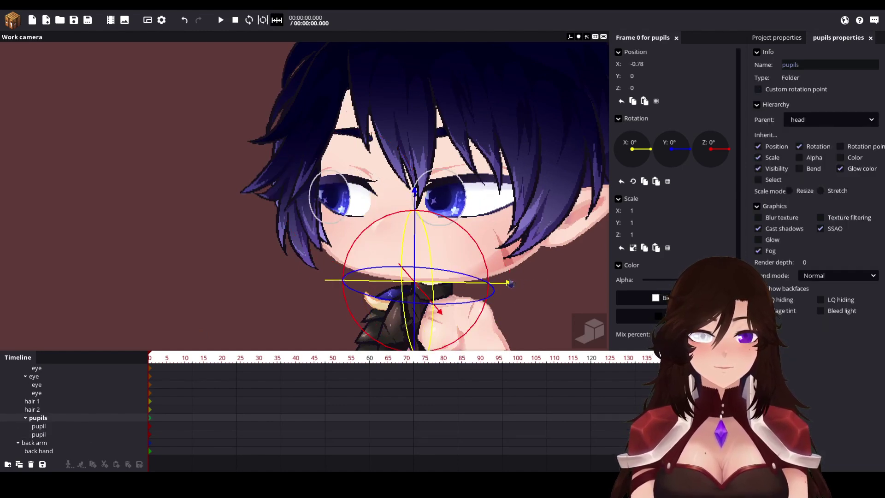
{"action": "key", "text": "ctrl+z"}
{"action": "mouse_move", "coordinate": [440, 197]}
{"action": "left_mouse_down"}
{"action": "mouse_move", "coordinate": [439, 189]}
{"action": "mouse_move", "coordinate": [438, 213]}
{"action": "left_mouse_up"}
{"action": "key", "text": "ctrl+z"}
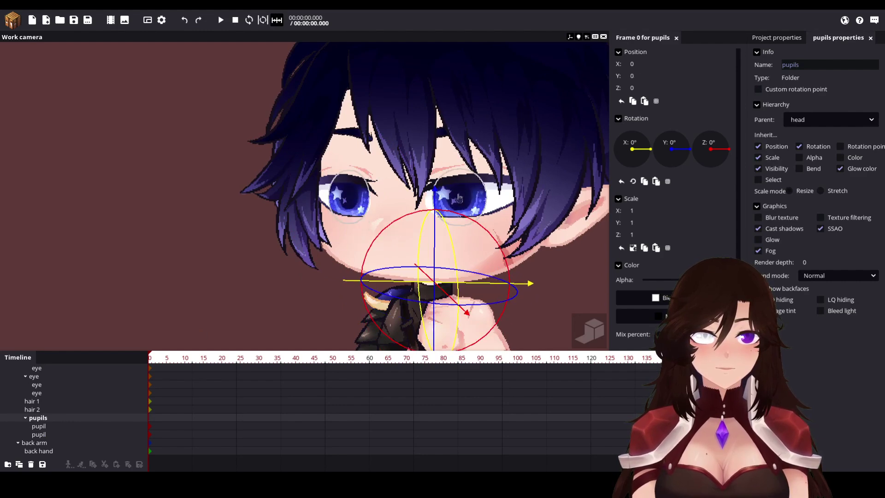
{"action": "scroll", "coordinate": [557, 180], "scroll_direction": "down", "scroll_amount": 3}
{"action": "left_click", "coordinate": [557, 180]}
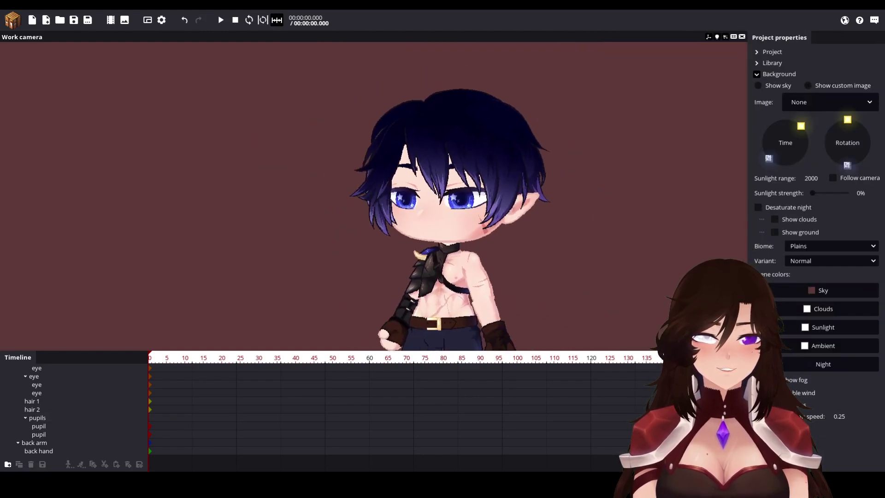
Create a new item from the small white highlight sprite in the fdgfdgfgd image sheet
{"action": "scroll", "coordinate": [576, 199], "scroll_direction": "up", "scroll_amount": 5}
{"action": "left_click", "coordinate": [6, 22]}
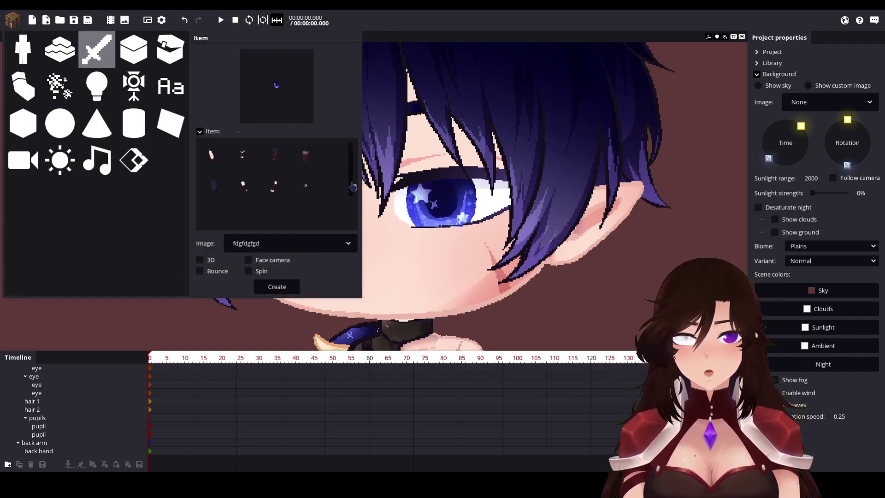
{"action": "left_click", "coordinate": [278, 186]}
{"action": "scroll", "coordinate": [282, 189], "scroll_direction": "down", "scroll_amount": 1}
{"action": "left_click", "coordinate": [286, 192]}
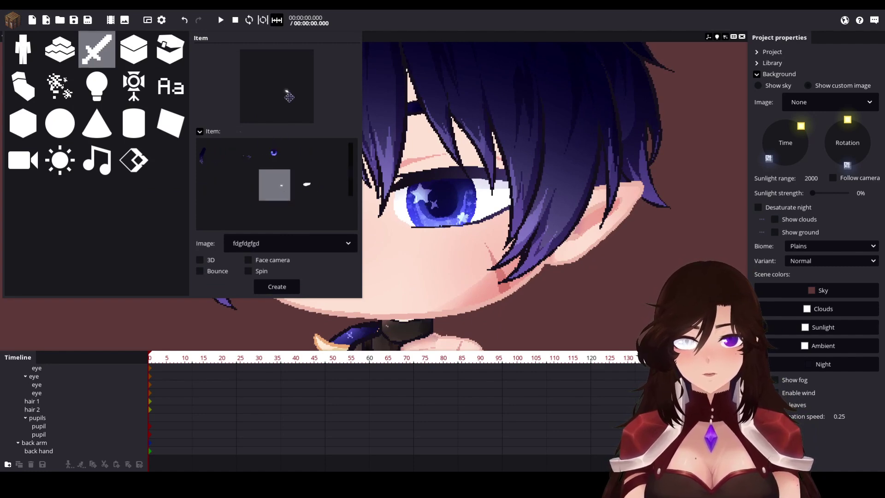
{"action": "left_click", "coordinate": [276, 289]}
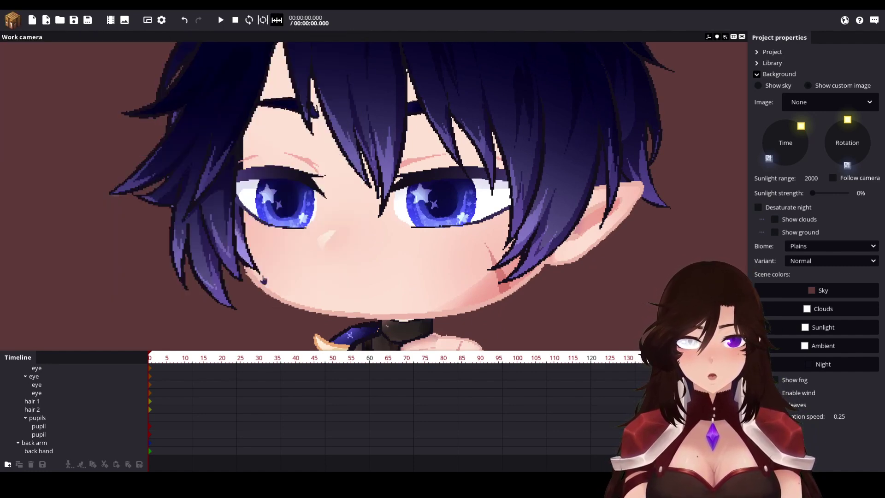
Rename the new item as glow, parent it to the wider eye and reset its position to 0
{"action": "scroll", "coordinate": [74, 410], "scroll_direction": "up", "scroll_amount": 4}
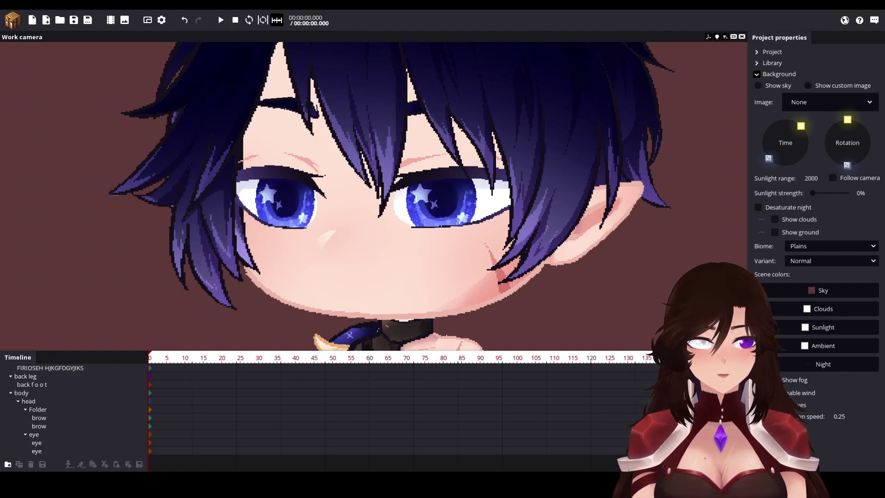
{"action": "scroll", "coordinate": [86, 422], "scroll_direction": "down", "scroll_amount": 5}
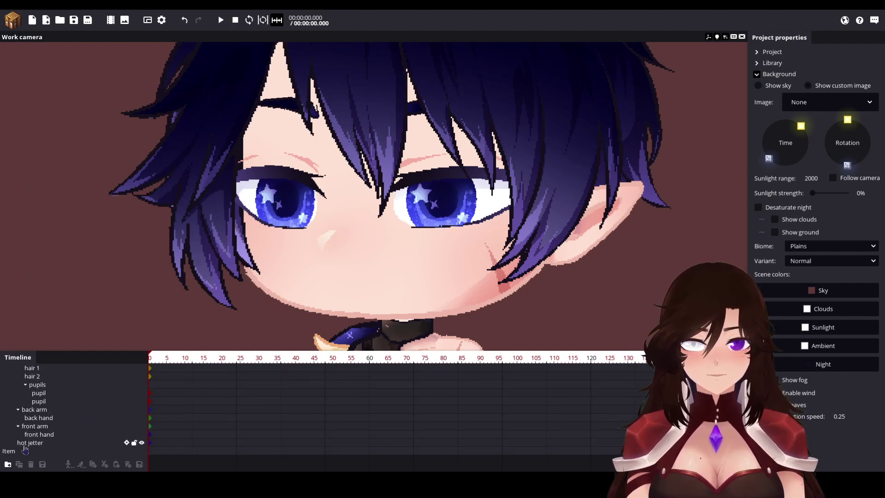
{"action": "left_click", "coordinate": [26, 450]}
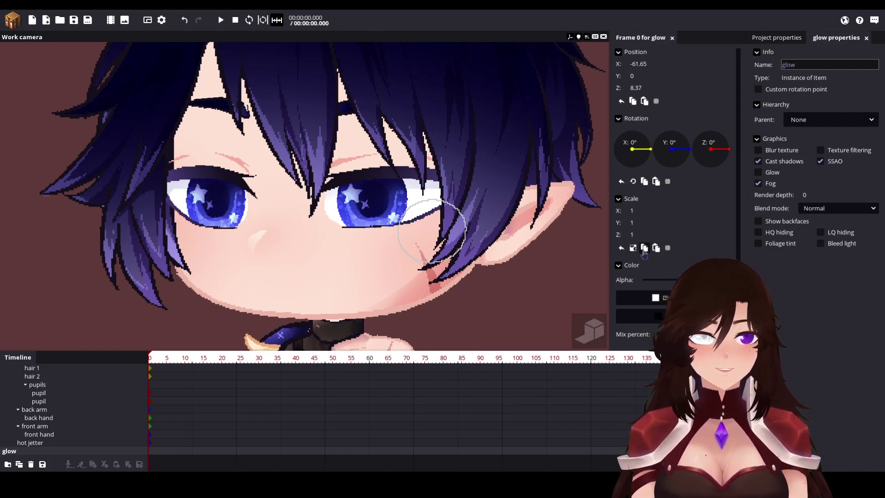
{"action": "left_click_drag", "start_coordinate": [7, 453], "coordinate": [64, 412]}
{"action": "left_click", "coordinate": [34, 402]}
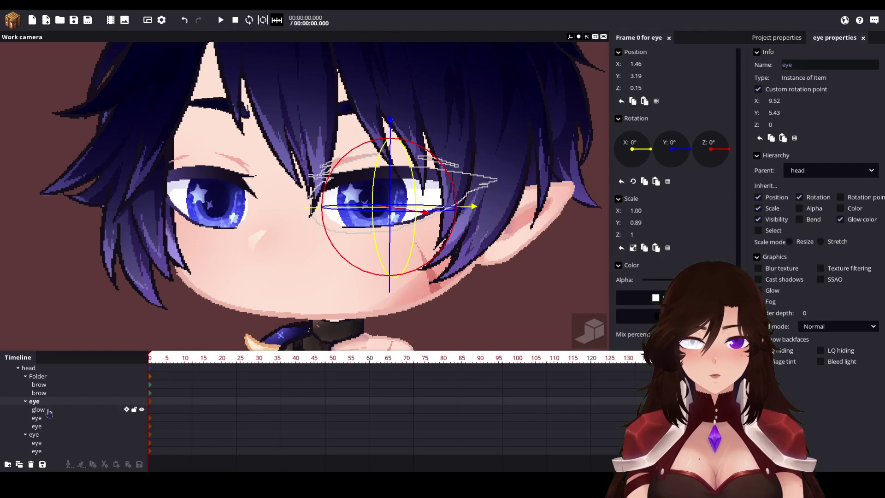
{"action": "left_click", "coordinate": [47, 410]}
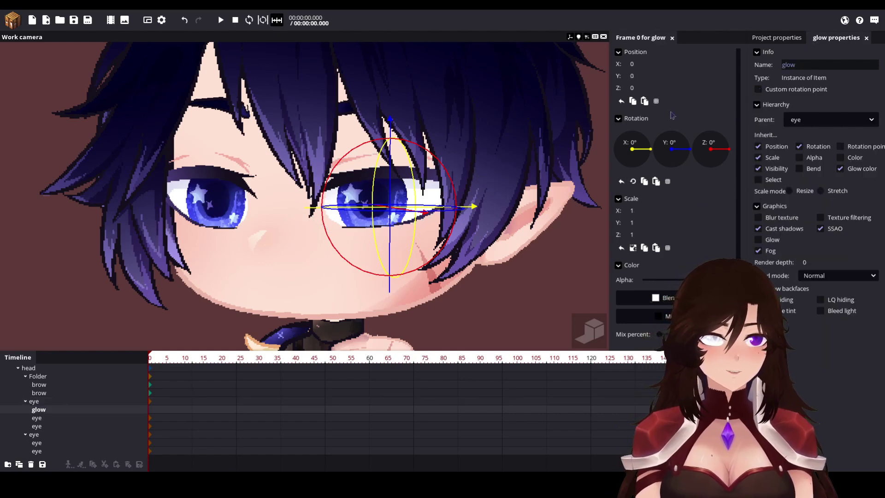
Give the glow a custom rotation point at X 11.83, Y 7.81
{"action": "left_click", "coordinate": [793, 89]}
{"action": "left_click_drag", "start_coordinate": [805, 109], "coordinate": [882, 95]}
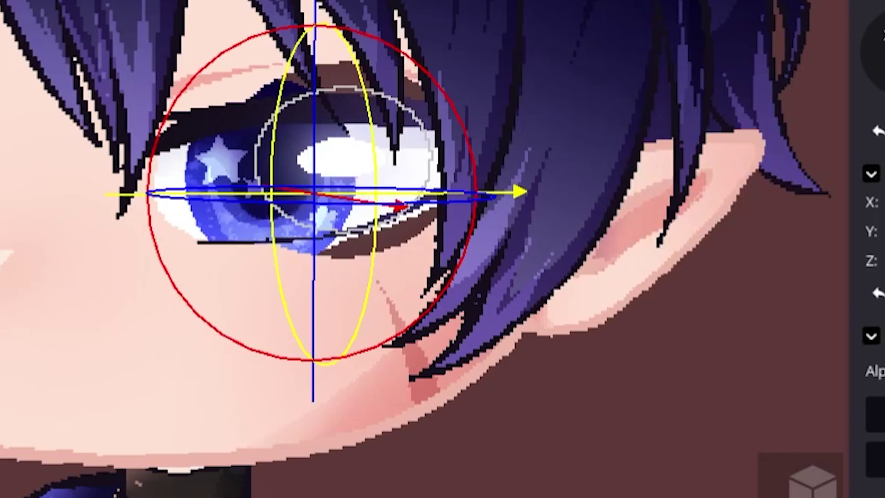
{"action": "left_click_drag", "start_coordinate": [802, 104], "coordinate": [819, 103]}
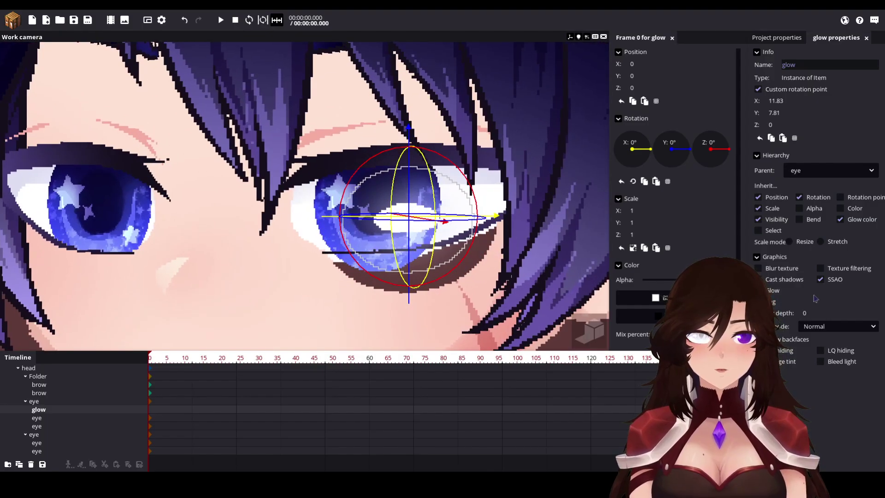
Set the glow's render depth to 20 and move it up to Y 0.38 within the eye
{"action": "left_click_drag", "start_coordinate": [840, 311], "coordinate": [882, 312]}
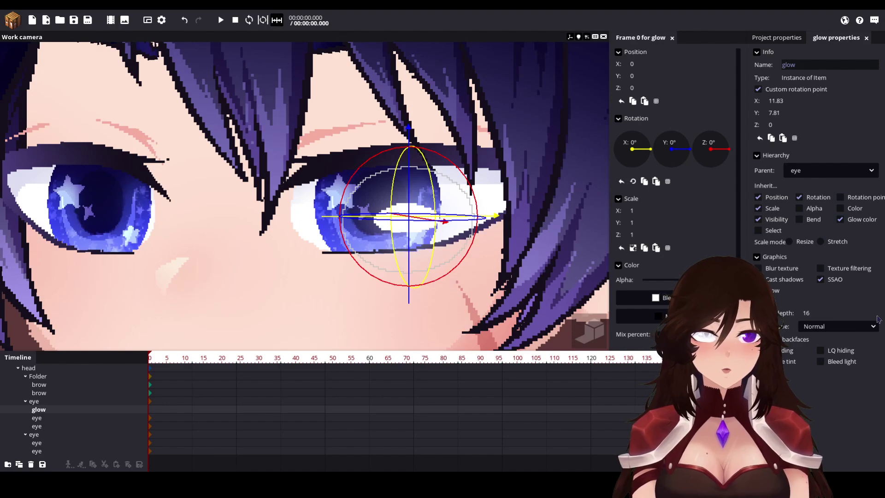
{"action": "left_click_drag", "start_coordinate": [556, 302], "coordinate": [466, 258]}
{"action": "scroll", "coordinate": [510, 273], "scroll_direction": "up", "scroll_amount": 4}
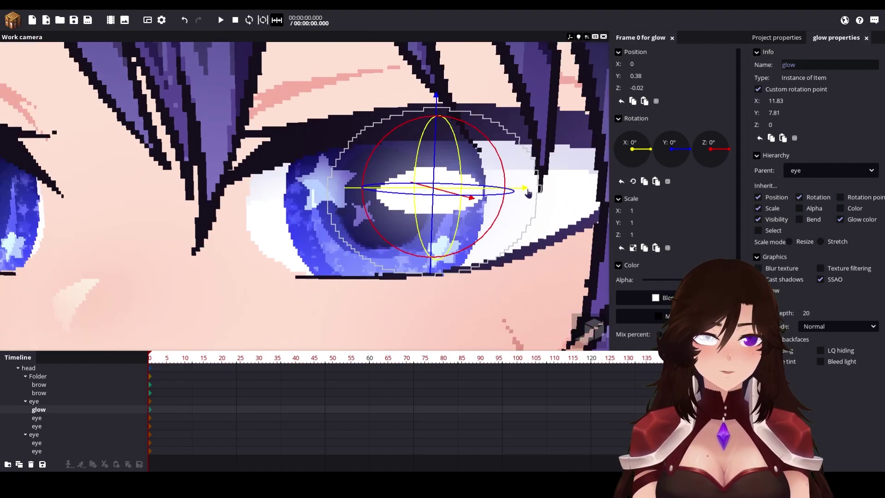
Scale the glow uniformly to 0.78 and move it onto the upper inner part of the wider eye's pupil
{"action": "left_click_drag", "start_coordinate": [528, 193], "coordinate": [533, 192]}
{"action": "scroll", "coordinate": [510, 193], "scroll_direction": "down", "scroll_amount": 5}
{"action": "scroll", "coordinate": [471, 202], "scroll_direction": "up", "scroll_amount": 4}
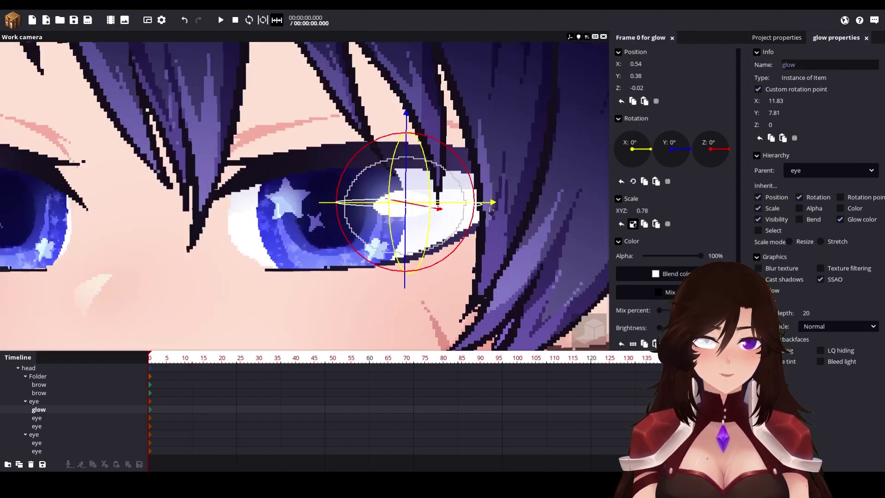
{"action": "scroll", "coordinate": [470, 203], "scroll_direction": "down", "scroll_amount": 2}
{"action": "scroll", "coordinate": [470, 203], "scroll_direction": "up", "scroll_amount": 2}
{"action": "left_click_drag", "start_coordinate": [470, 203], "coordinate": [347, 203]}
{"action": "left_click_drag", "start_coordinate": [278, 126], "coordinate": [278, 121]}
Duplicate the glow, parent the copy to the narrower eye and move it over that eye's pupil
{"action": "scroll", "coordinate": [278, 121], "scroll_direction": "down", "scroll_amount": 3}
{"action": "key", "text": "ctrl+d"}
{"action": "left_click_drag", "start_coordinate": [38, 418], "coordinate": [50, 383]}
{"action": "scroll", "coordinate": [49, 425], "scroll_direction": "down", "scroll_amount": 2}
{"action": "scroll", "coordinate": [282, 202], "scroll_direction": "up", "scroll_amount": 3}
{"action": "left_click_drag", "start_coordinate": [287, 201], "coordinate": [197, 202]}
{"action": "left_click_drag", "start_coordinate": [124, 125], "coordinate": [137, 121]}
Split the copied glow's scale into separate axes and shift it onto the outer part of the narrower eye's pupil
{"action": "left_click", "coordinate": [633, 223]}
{"action": "left_click_drag", "start_coordinate": [41, 195], "coordinate": [19, 194]}
{"action": "left_click_drag", "start_coordinate": [318, 196], "coordinate": [291, 195]}
{"action": "scroll", "coordinate": [290, 195], "scroll_direction": "down", "scroll_amount": 8}
{"action": "left_click", "coordinate": [434, 271]}
Try shifting the narrower eye's custom rotation point and changing its vertical scale
{"action": "scroll", "coordinate": [416, 221], "scroll_direction": "up", "scroll_amount": 5}
{"action": "left_click", "coordinate": [392, 164]}
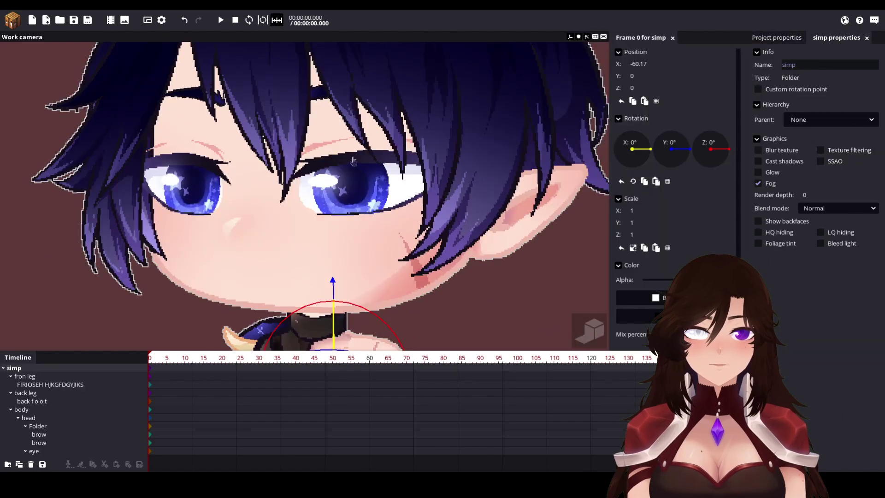
{"action": "left_click", "coordinate": [204, 161]}
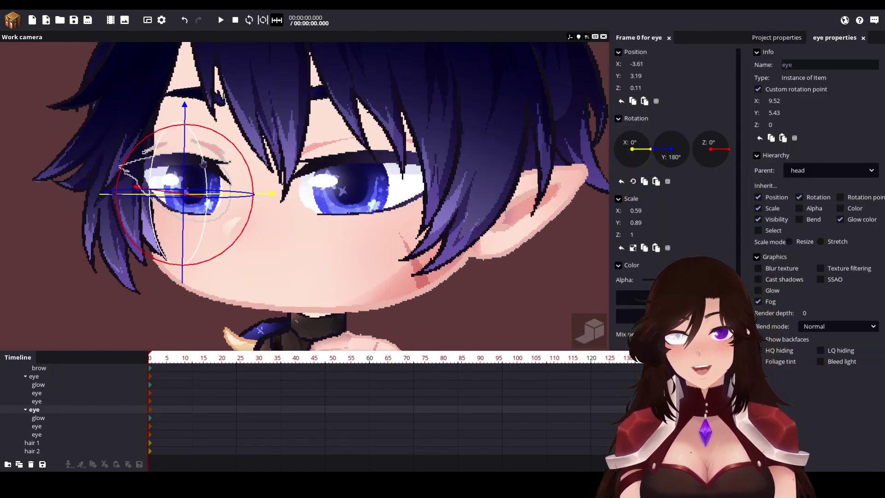
{"action": "scroll", "coordinate": [295, 239], "scroll_direction": "down", "scroll_amount": 2}
{"action": "scroll", "coordinate": [218, 203], "scroll_direction": "up", "scroll_amount": 4}
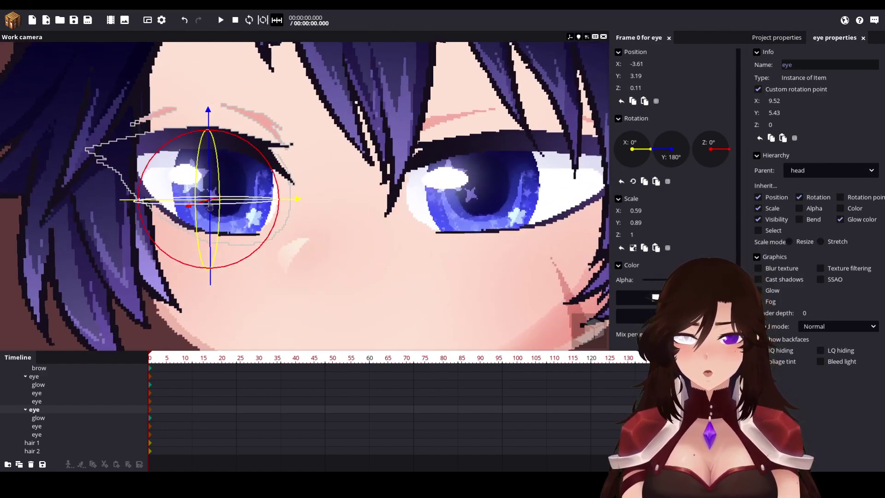
{"action": "mouse_move", "coordinate": [806, 111]}
{"action": "left_mouse_down"}
{"action": "mouse_move", "coordinate": [782, 111]}
{"action": "mouse_move", "coordinate": [800, 117]}
{"action": "left_mouse_up"}
{"action": "key", "text": "ctrl+z"}
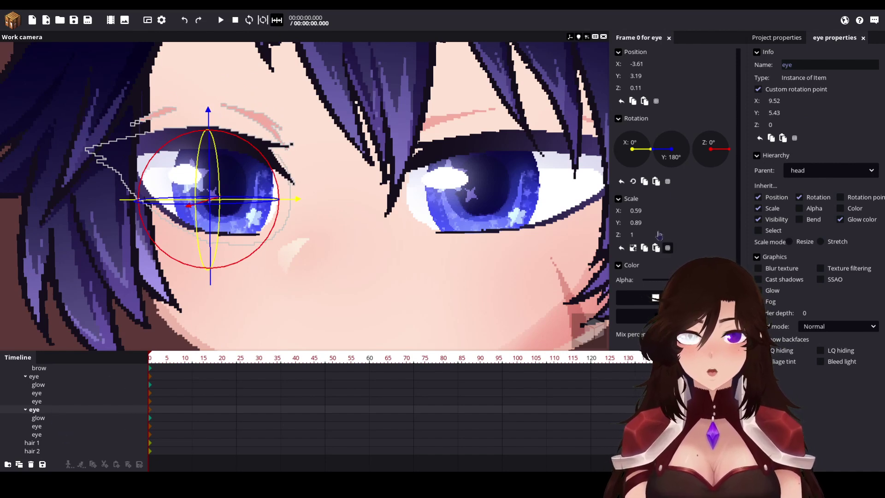
{"action": "mouse_move", "coordinate": [652, 222]}
{"action": "left_mouse_down"}
{"action": "mouse_move", "coordinate": [631, 222]}
{"action": "mouse_move", "coordinate": [669, 220]}
{"action": "mouse_move", "coordinate": [647, 223]}
{"action": "left_mouse_up"}
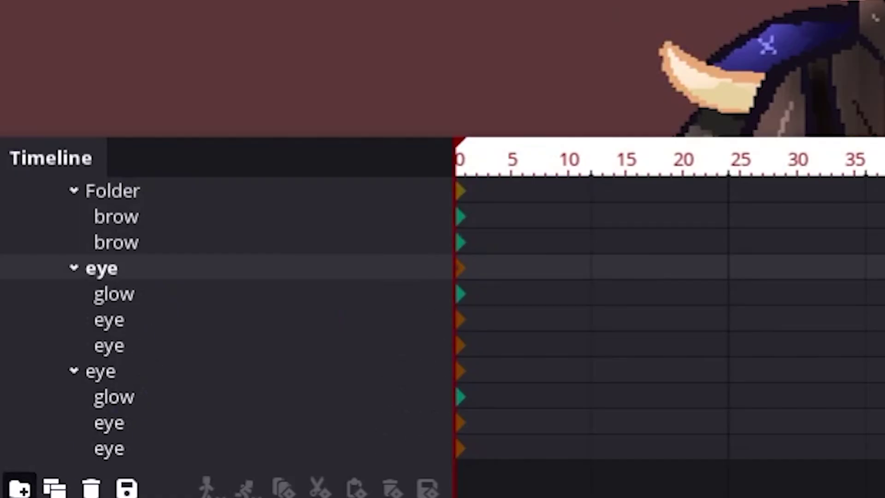
Create a folder under the head and put both eyes with their child layers into it
{"action": "left_click", "coordinate": [7, 464]}
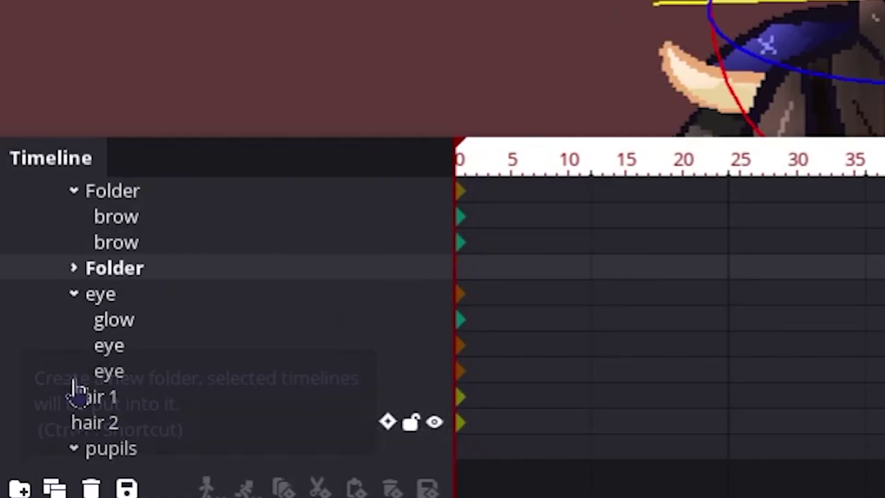
{"action": "left_click", "coordinate": [74, 270]}
{"action": "scroll", "coordinate": [144, 310], "scroll_direction": "down", "scroll_amount": 2}
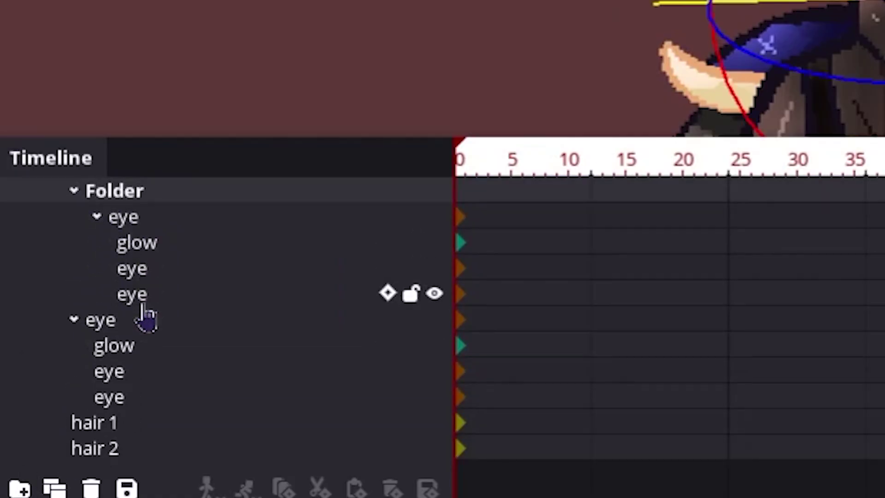
{"action": "mouse_move", "coordinate": [109, 324]}
{"action": "left_mouse_down"}
{"action": "mouse_move", "coordinate": [171, 266]}
{"action": "mouse_move", "coordinate": [103, 328]}
{"action": "mouse_move", "coordinate": [172, 322]}
{"action": "mouse_move", "coordinate": [211, 226]}
{"action": "mouse_move", "coordinate": [210, 205]}
{"action": "left_mouse_up"}
Try squashing the eye folder vertically to a Y scale of 0.71, and undo it
{"action": "left_click", "coordinate": [160, 199]}
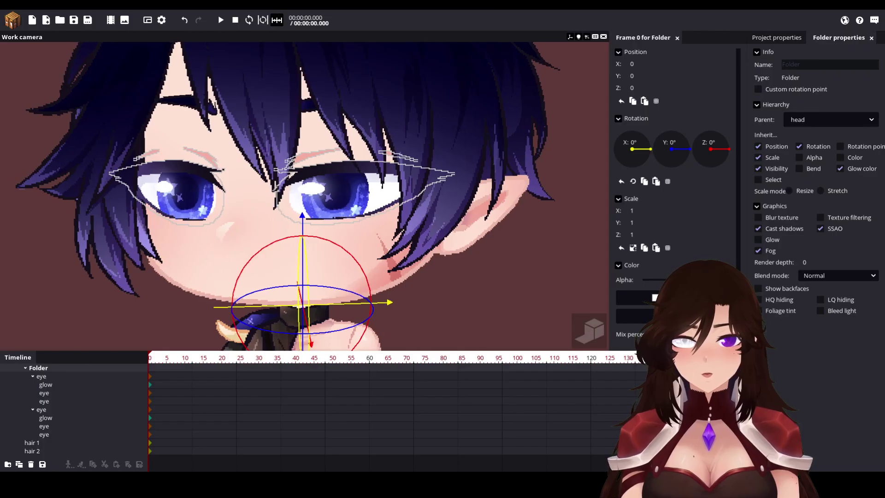
{"action": "scroll", "coordinate": [304, 196], "scroll_direction": "down", "scroll_amount": 2}
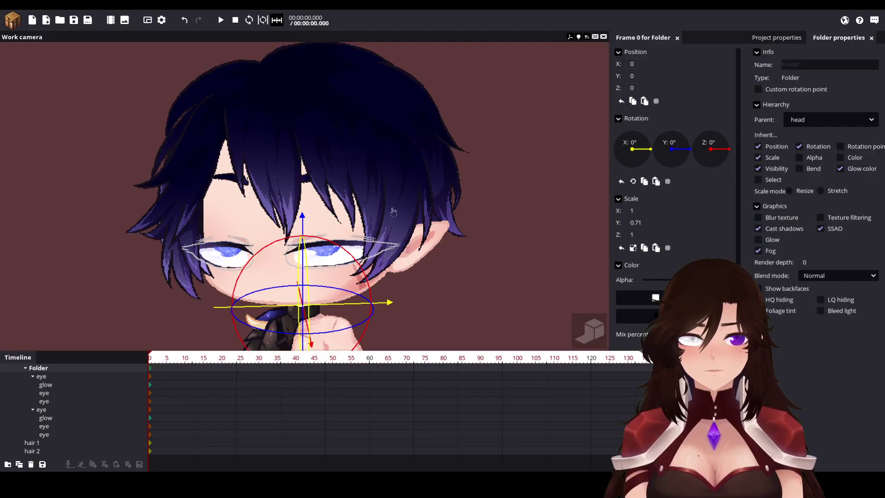
{"action": "key", "text": "ctrl+z"}
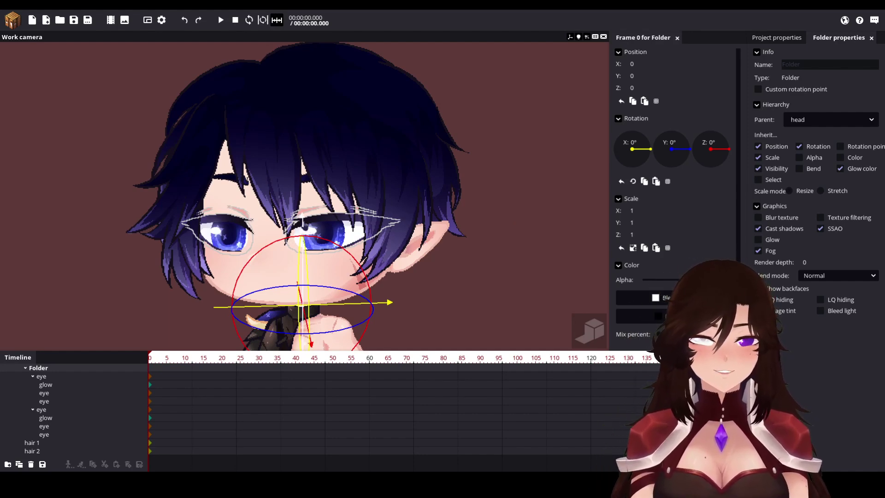
Raise the eye folder so its pivot reaches eye height, and move the eyes back down onto the face
{"action": "scroll", "coordinate": [314, 266], "scroll_direction": "up", "scroll_amount": 5}
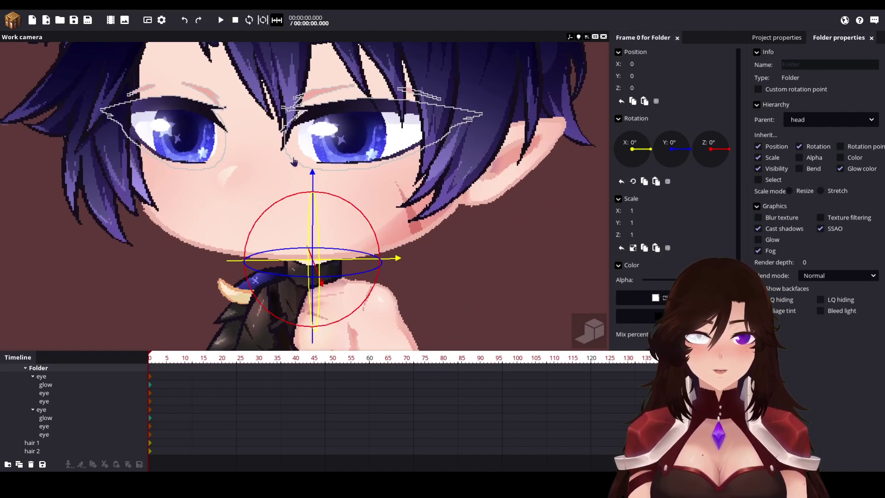
{"action": "left_click_drag", "start_coordinate": [314, 175], "coordinate": [311, 63]}
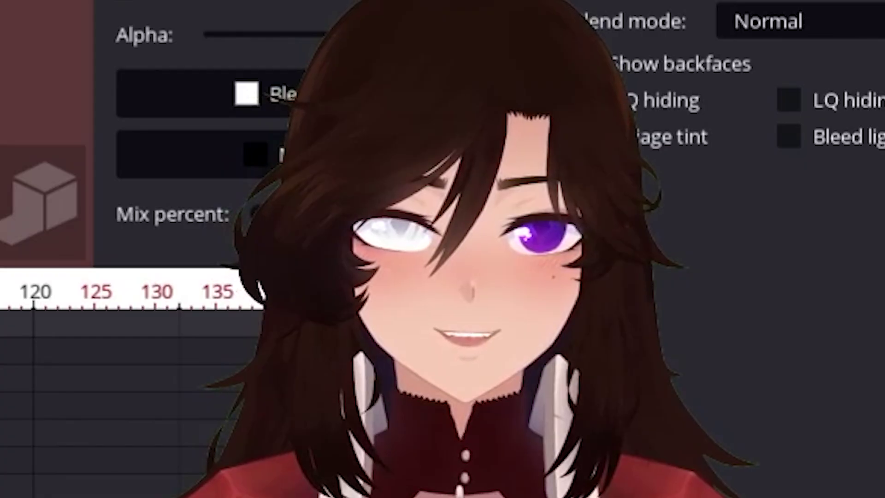
{"action": "left_click", "coordinate": [54, 412]}
{"action": "left_click_drag", "start_coordinate": [368, 133], "coordinate": [367, 229]}
Fine-tune the eye folder's height to Y 3.03 and lower both eyes together into their original place
{"action": "left_click", "coordinate": [50, 370]}
{"action": "left_click_drag", "start_coordinate": [316, 90], "coordinate": [316, 77]}
{"action": "left_click", "coordinate": [57, 377]}
{"action": "left_click", "coordinate": [58, 410], "text": "shift"}
{"action": "left_click_drag", "start_coordinate": [367, 218], "coordinate": [338, 256]}
{"action": "scroll", "coordinate": [471, 222], "scroll_direction": "down", "scroll_amount": 3}
{"action": "left_click", "coordinate": [471, 221]}
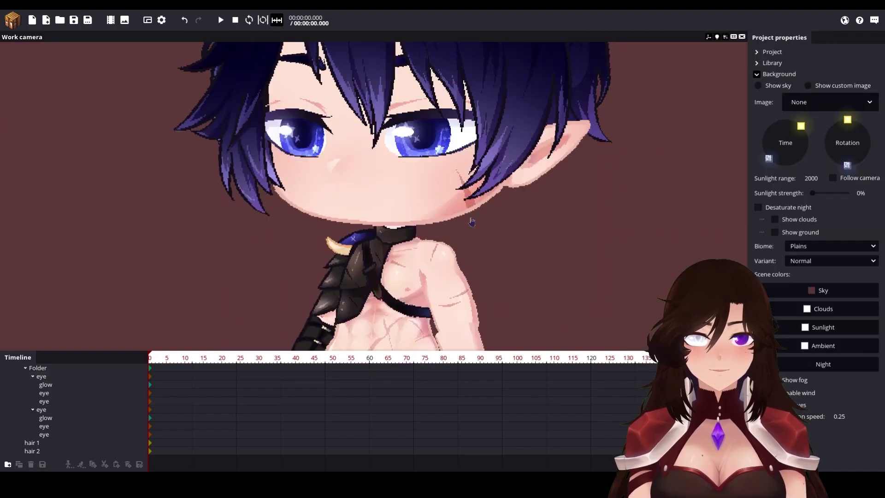
Select the eye folder and hide the transform controls in the viewport
{"action": "scroll", "coordinate": [471, 219], "scroll_direction": "up", "scroll_amount": 2}
{"action": "left_click", "coordinate": [433, 156]}
{"action": "scroll", "coordinate": [417, 254], "scroll_direction": "down", "scroll_amount": 4}
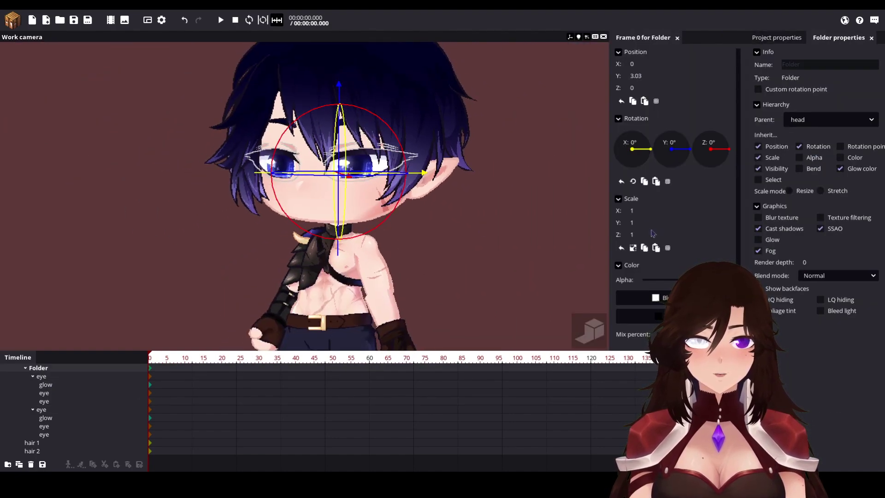
{"action": "left_click", "coordinate": [571, 37]}
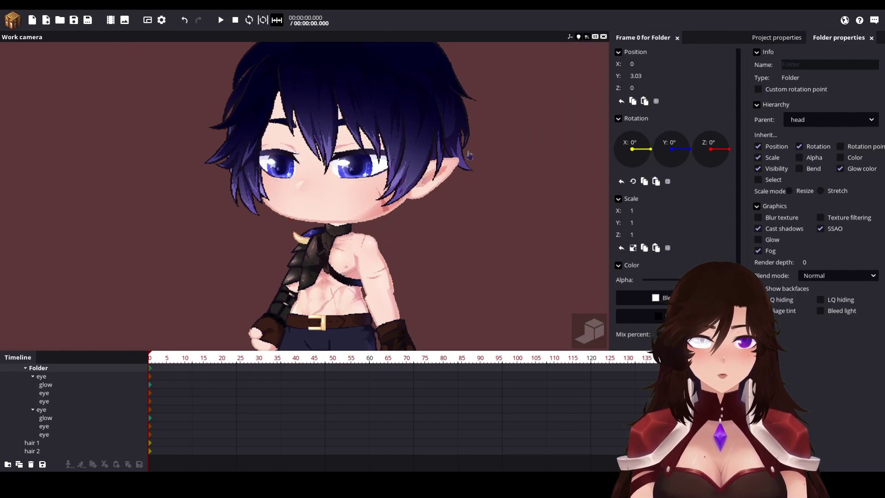
Try stretching the eye folder vertically up to a Y scale of 6.74, and undo the stretching
{"action": "scroll", "coordinate": [526, 152], "scroll_direction": "up", "scroll_amount": 2}
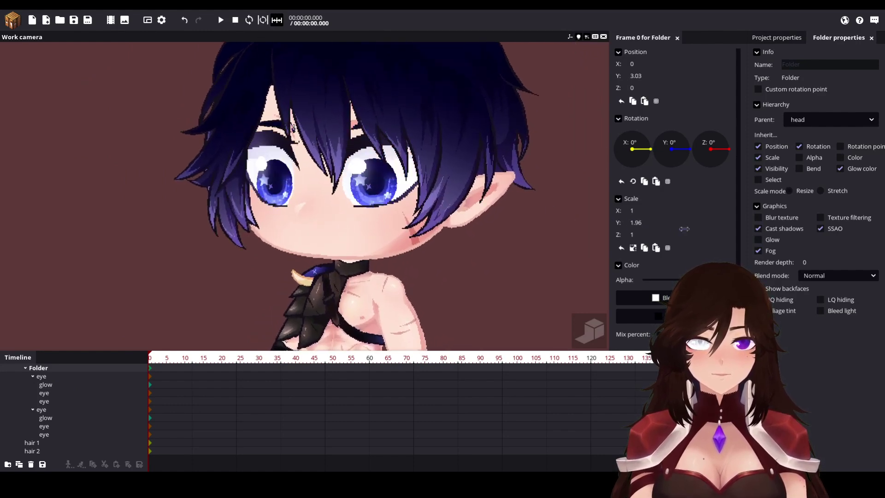
{"action": "left_click_drag", "start_coordinate": [696, 233], "coordinate": [719, 229]}
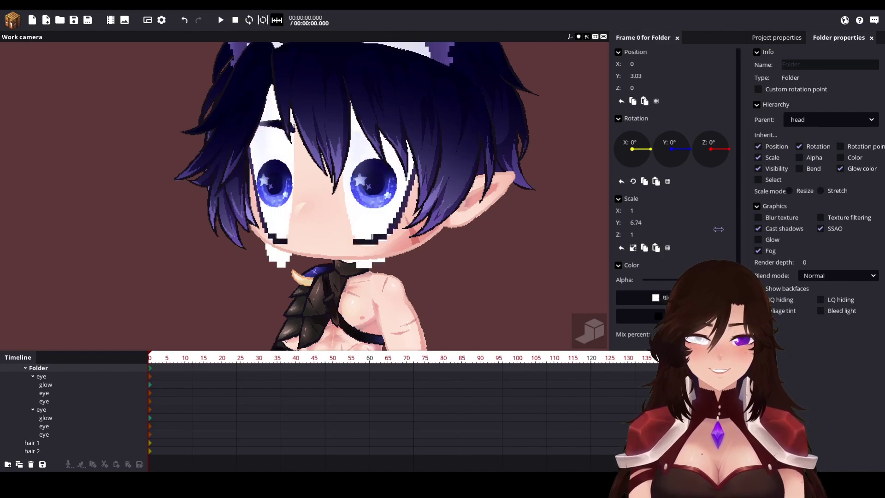
{"action": "key", "text": "ctrl+z"}
{"action": "key", "text": "ctrl+z"}
{"action": "key", "text": "ctrl+z"}
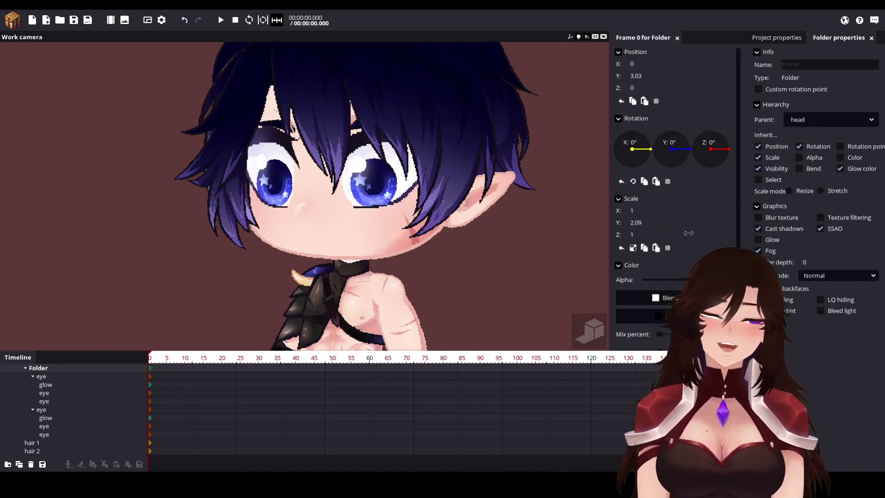
Examine both eyes up close, checking the pupils, glows and upper lids against the face
{"action": "scroll", "coordinate": [347, 219], "scroll_direction": "up", "scroll_amount": 1}
{"action": "scroll", "coordinate": [347, 219], "scroll_direction": "up", "scroll_amount": 3}
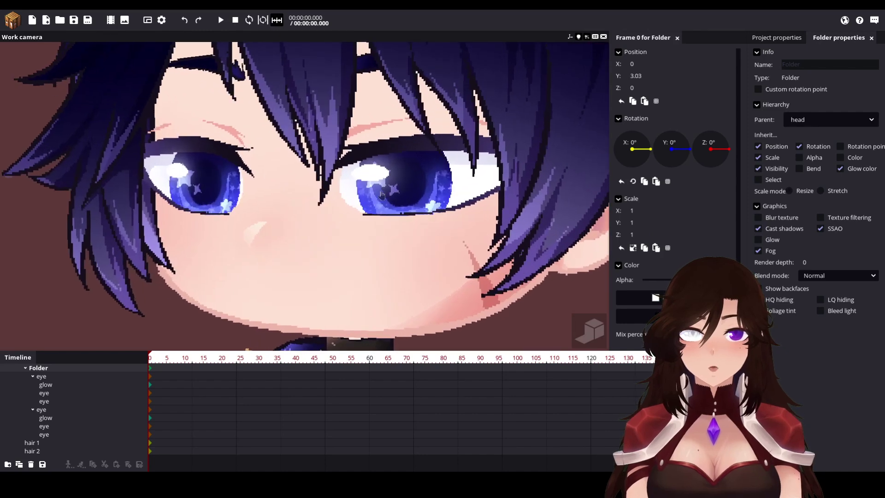
{"action": "scroll", "coordinate": [368, 220], "scroll_direction": "down", "scroll_amount": 3}
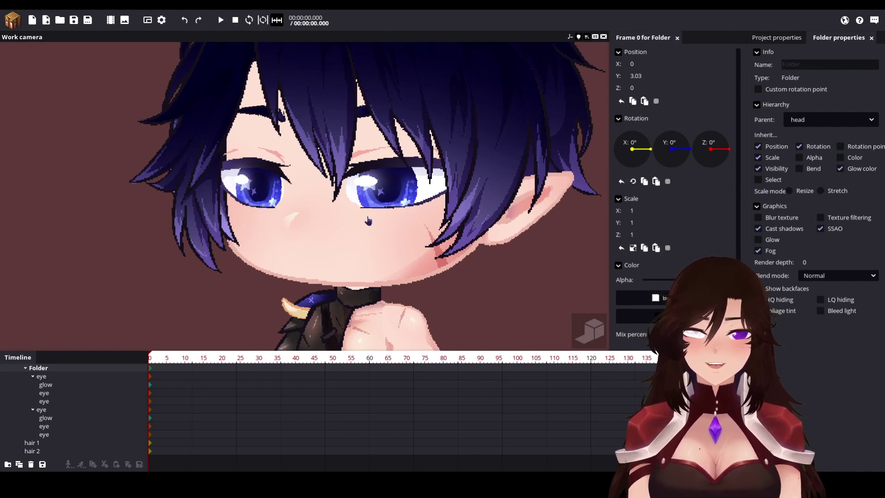
{"action": "left_click_drag", "start_coordinate": [368, 222], "coordinate": [371, 210]}
{"action": "scroll", "coordinate": [371, 208], "scroll_direction": "up", "scroll_amount": 2}
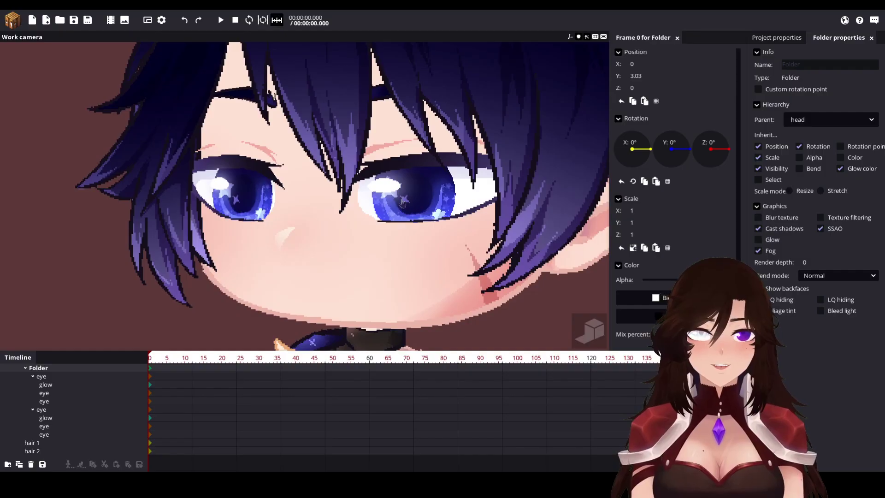
{"action": "scroll", "coordinate": [129, 160], "scroll_direction": "up", "scroll_amount": 2}
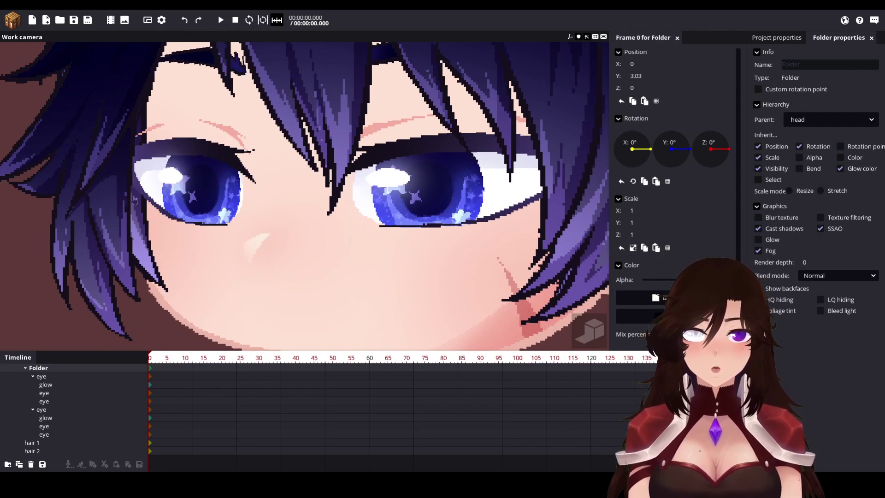
{"action": "scroll", "coordinate": [238, 230], "scroll_direction": "down", "scroll_amount": 2}
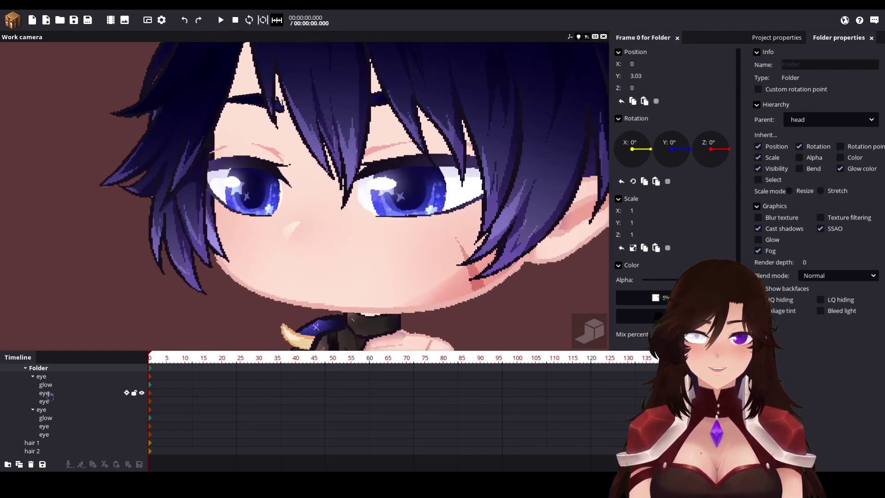
{"action": "right_click_drag", "start_coordinate": [408, 268], "coordinate": [417, 273]}
Try changing the eye folder's vertical scale, undo it, and test switching the folder's visibility off and on
{"action": "left_click_drag", "start_coordinate": [659, 221], "coordinate": [653, 221]}
{"action": "key", "text": "ctrl+z"}
{"action": "scroll", "coordinate": [630, 339], "scroll_direction": "down", "scroll_amount": 2}
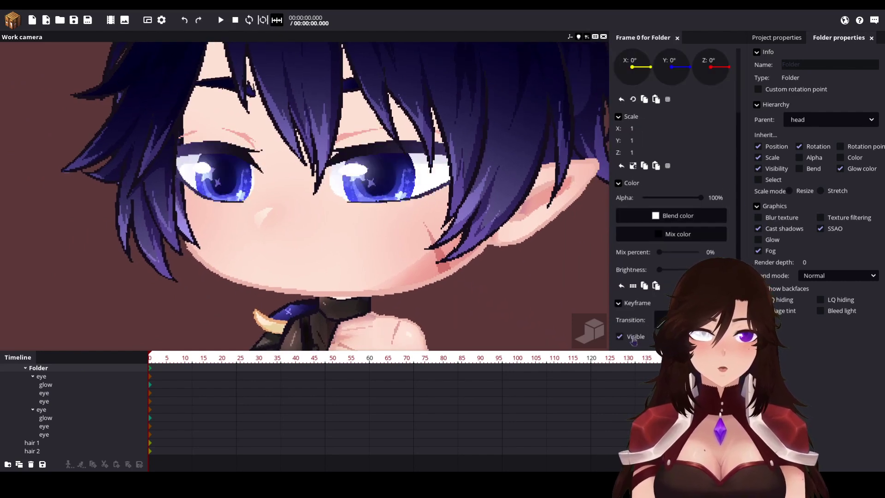
{"action": "left_click", "coordinate": [634, 338]}
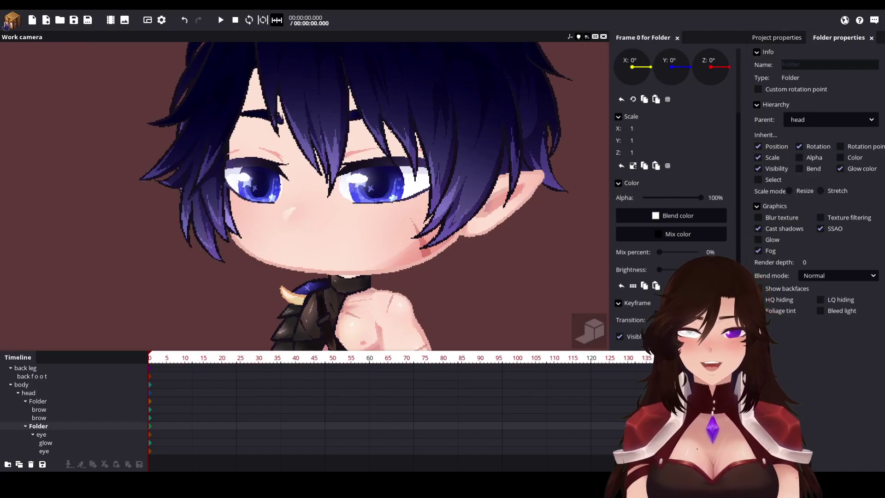
Create a new item, parent it to the head and name it mouth
{"action": "left_click", "coordinate": [12, 20]}
{"action": "left_click", "coordinate": [101, 52]}
{"action": "left_click", "coordinate": [251, 243]}
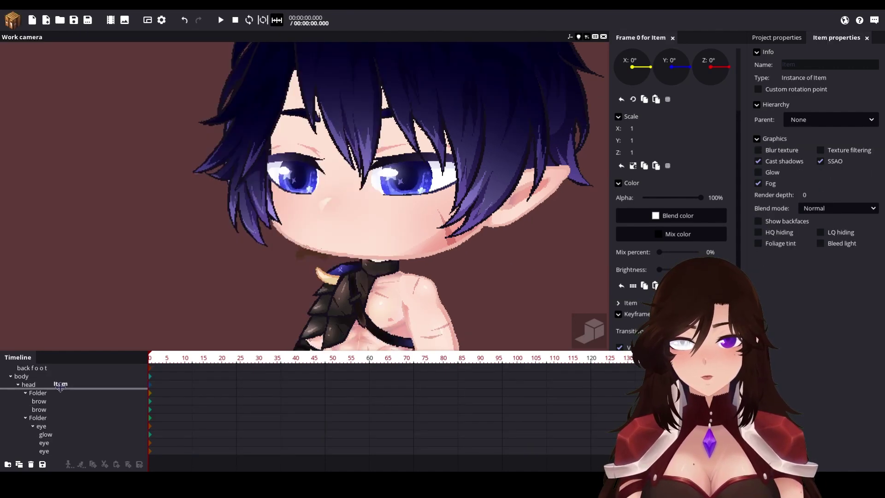
{"action": "left_click_drag", "start_coordinate": [58, 384], "coordinate": [59, 385]}
{"action": "left_click", "coordinate": [810, 65]}
{"action": "type", "text": "mouth"}
Show the transform controls, enable the mouth's custom rotation point, and raise the mouth towards the lower face
{"action": "scroll", "coordinate": [632, 205], "scroll_direction": "up", "scroll_amount": 3}
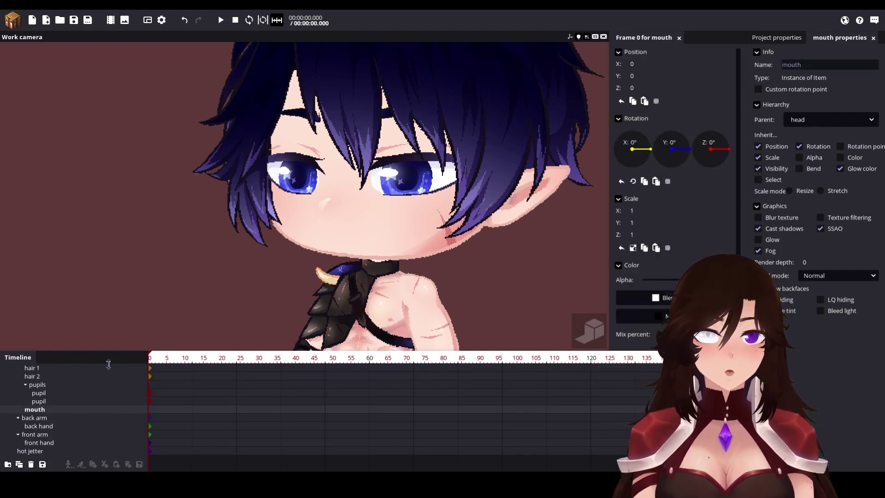
{"action": "left_click", "coordinate": [570, 37]}
{"action": "left_click", "coordinate": [758, 89]}
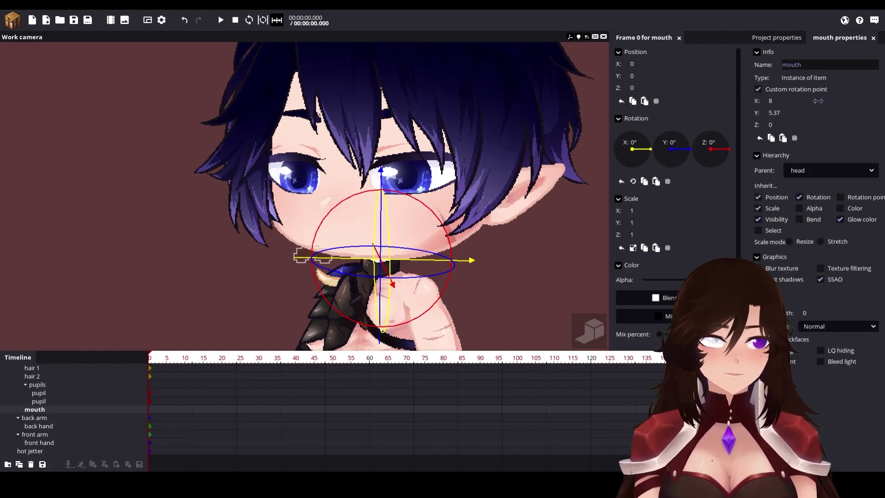
{"action": "scroll", "coordinate": [510, 252], "scroll_direction": "up", "scroll_amount": 3}
{"action": "left_click_drag", "start_coordinate": [382, 171], "coordinate": [382, 139]}
Set the mouth's render depth to 28
{"action": "scroll", "coordinate": [382, 212], "scroll_direction": "up", "scroll_amount": 5}
{"action": "scroll", "coordinate": [521, 237], "scroll_direction": "down", "scroll_amount": 2}
{"action": "scroll", "coordinate": [522, 237], "scroll_direction": "up", "scroll_amount": 2}
{"action": "left_click_drag", "start_coordinate": [804, 313], "coordinate": [828, 313]}
Scale the mouth uniformly to 0.40 and position it below the nose at X -1.43, Y 1.07
{"action": "scroll", "coordinate": [415, 224], "scroll_direction": "down", "scroll_amount": 6}
{"action": "left_click_drag", "start_coordinate": [377, 146], "coordinate": [377, 134]}
{"action": "left_click_drag", "start_coordinate": [416, 223], "coordinate": [369, 223]}
{"action": "left_click", "coordinate": [633, 248]}
{"action": "left_click_drag", "start_coordinate": [642, 210], "coordinate": [615, 210]}
{"action": "left_click_drag", "start_coordinate": [328, 138], "coordinate": [329, 141]}
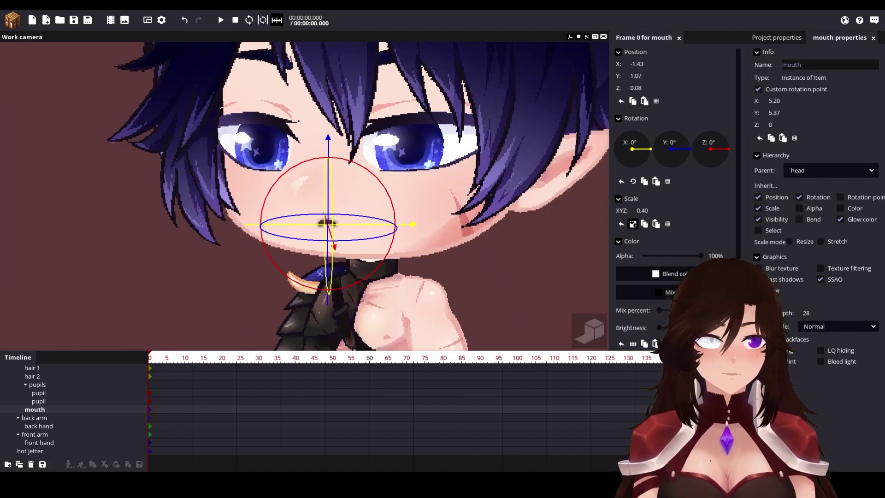
Change the mouth to a small reddish-brown frown and deselect it
{"action": "scroll", "coordinate": [740, 246], "scroll_direction": "down", "scroll_amount": 1}
{"action": "left_click", "coordinate": [671, 264]}
{"action": "left_click", "coordinate": [395, 199]}
{"action": "left_click", "coordinate": [427, 298]}
{"action": "scroll", "coordinate": [427, 299], "scroll_direction": "down", "scroll_amount": 5}
{"action": "left_click", "coordinate": [498, 290]}
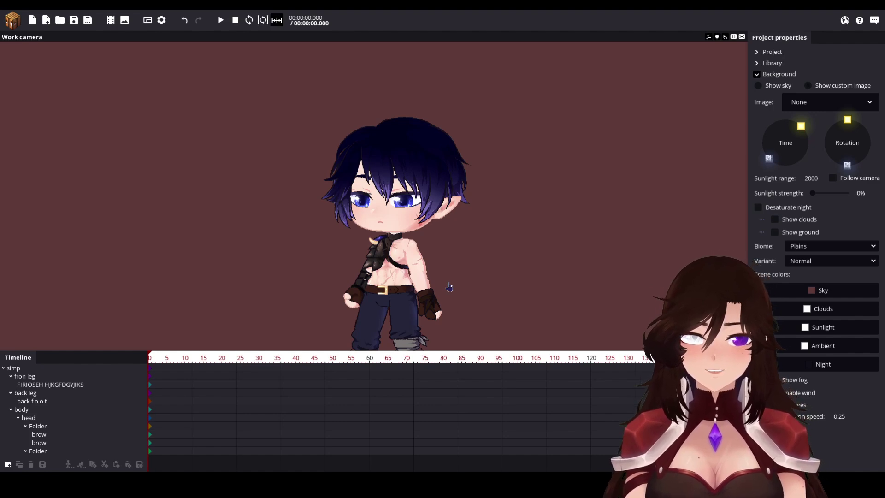
Select hair 1, try posing it, and undo the change
{"action": "scroll", "coordinate": [449, 287], "scroll_direction": "up", "scroll_amount": 3}
{"action": "scroll", "coordinate": [459, 274], "scroll_direction": "down", "scroll_amount": 1}
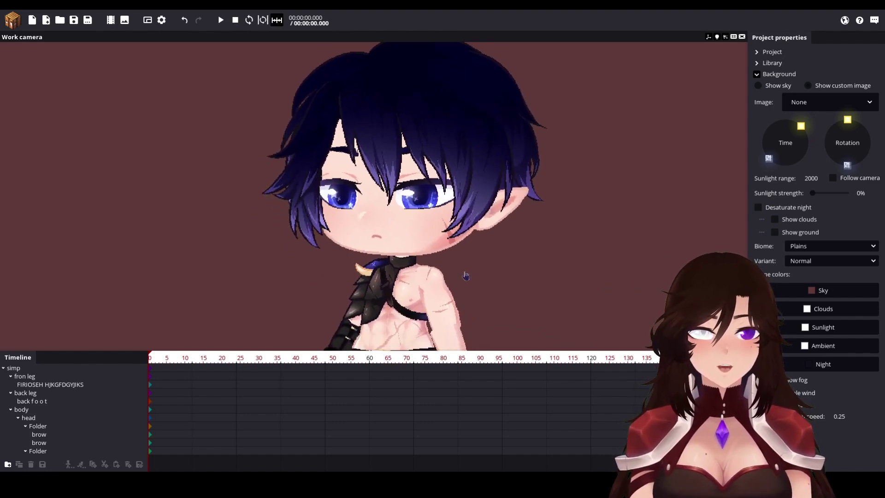
{"action": "scroll", "coordinate": [466, 267], "scroll_direction": "up", "scroll_amount": 3}
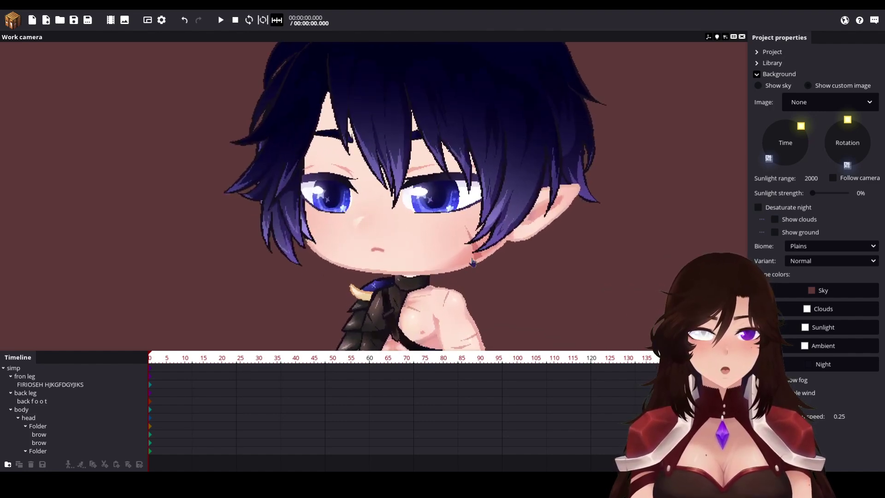
{"action": "scroll", "coordinate": [473, 262], "scroll_direction": "up", "scroll_amount": 3}
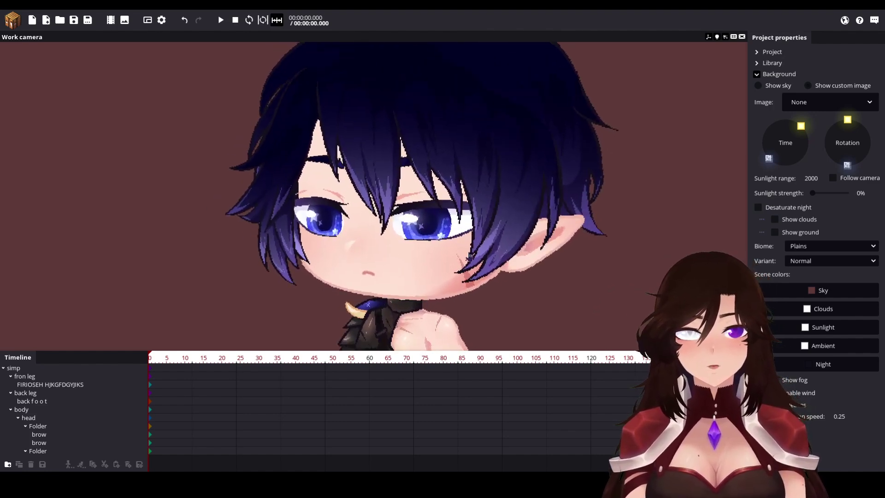
{"action": "left_click", "coordinate": [355, 155]}
{"action": "left_click", "coordinate": [355, 156]}
{"action": "left_click_drag", "start_coordinate": [401, 162], "coordinate": [478, 183]}
{"action": "key", "text": "ctrl+z"}
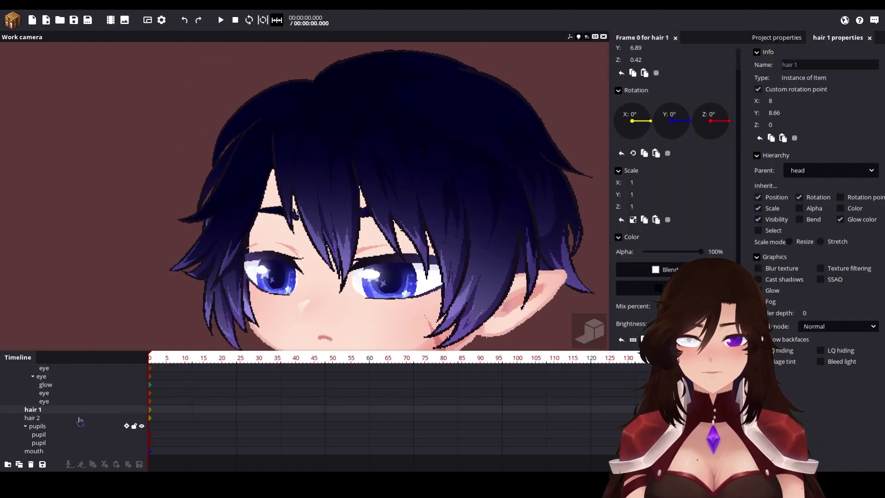
Try moving the pupils folder to Y 3.72, and undo the move
{"action": "left_click", "coordinate": [80, 422]}
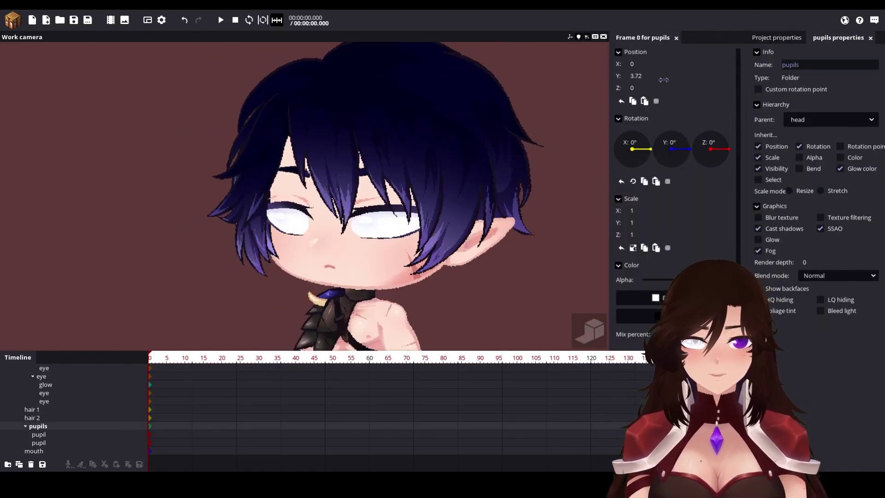
{"action": "left_click", "coordinate": [45, 414]}
{"action": "left_click", "coordinate": [45, 417]}
Try stretching the folder that holds both eyes vertically, and undo the stretch
{"action": "scroll", "coordinate": [45, 417], "scroll_direction": "up", "scroll_amount": 2}
{"action": "left_click", "coordinate": [42, 401]}
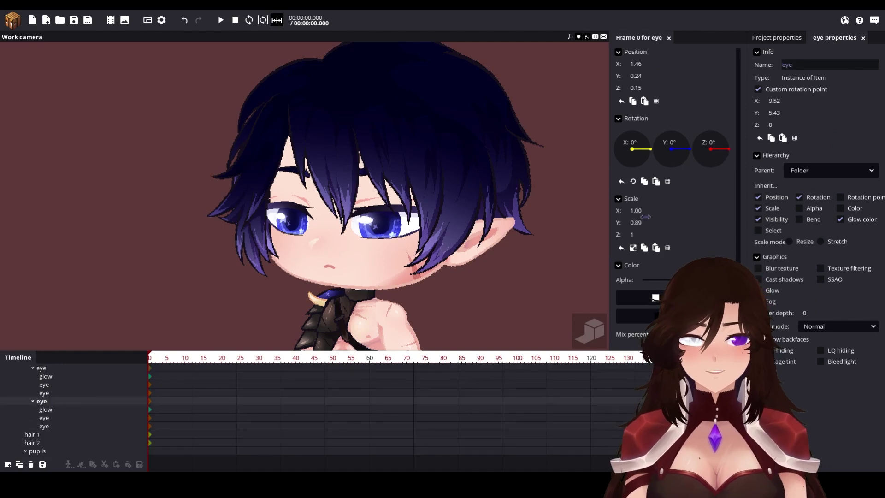
{"action": "scroll", "coordinate": [42, 402], "scroll_direction": "up", "scroll_amount": 2}
{"action": "left_click", "coordinate": [39, 376]}
{"action": "left_click_drag", "start_coordinate": [637, 223], "coordinate": [810, 221]}
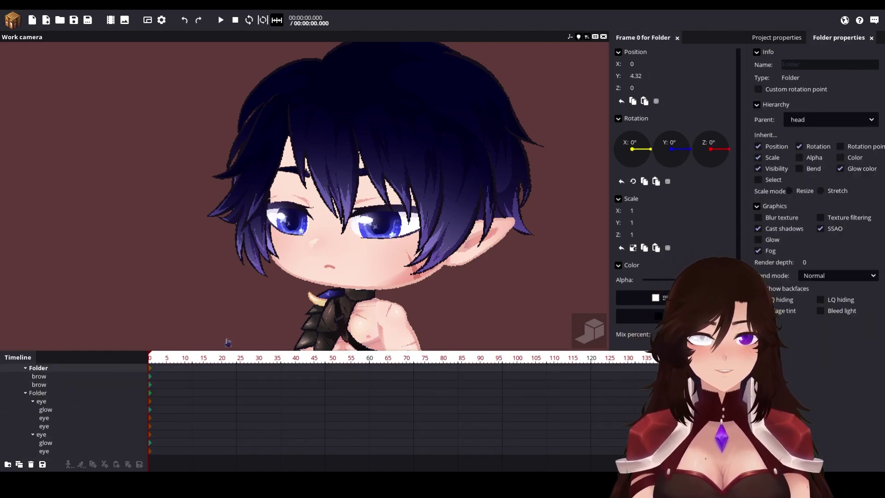
Select the head and try tilting it slightly around the Z axis
{"action": "left_click", "coordinate": [361, 235]}
{"action": "left_click", "coordinate": [362, 244]}
{"action": "left_click_drag", "start_coordinate": [729, 149], "coordinate": [729, 152]}
{"action": "left_click", "coordinate": [348, 231]}
{"action": "left_click", "coordinate": [386, 217]}
{"action": "left_click", "coordinate": [415, 227]}
{"action": "left_click", "coordinate": [371, 322]}
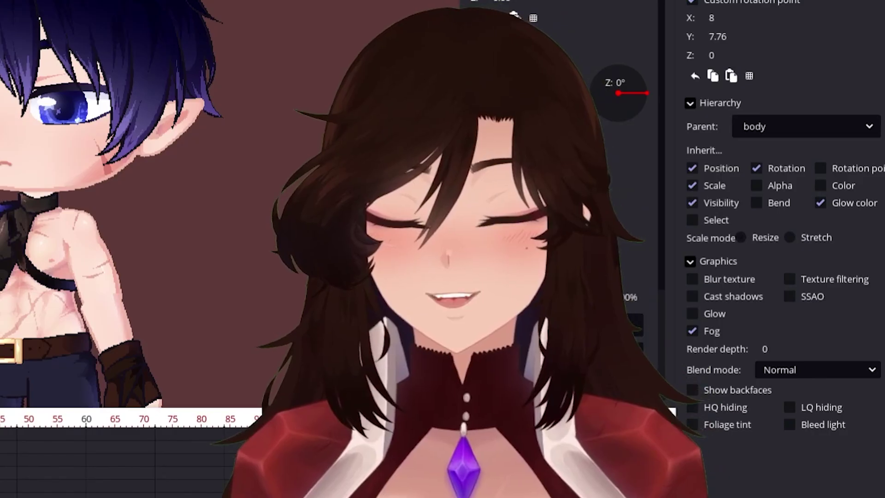